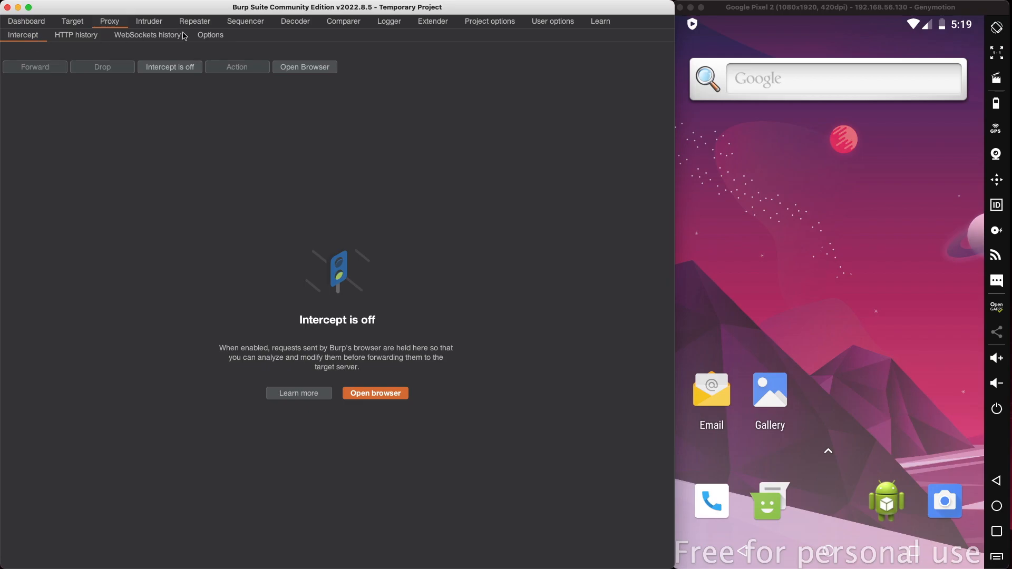
Step: Open Burp's proxy options and start adding a new proxy listener
left_click(213, 36)
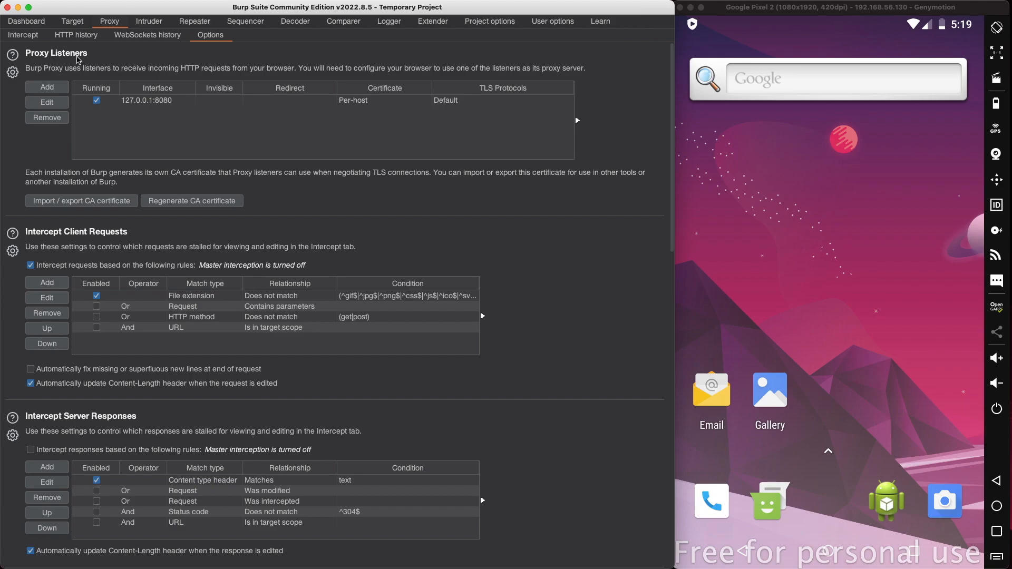
left_click(53, 90)
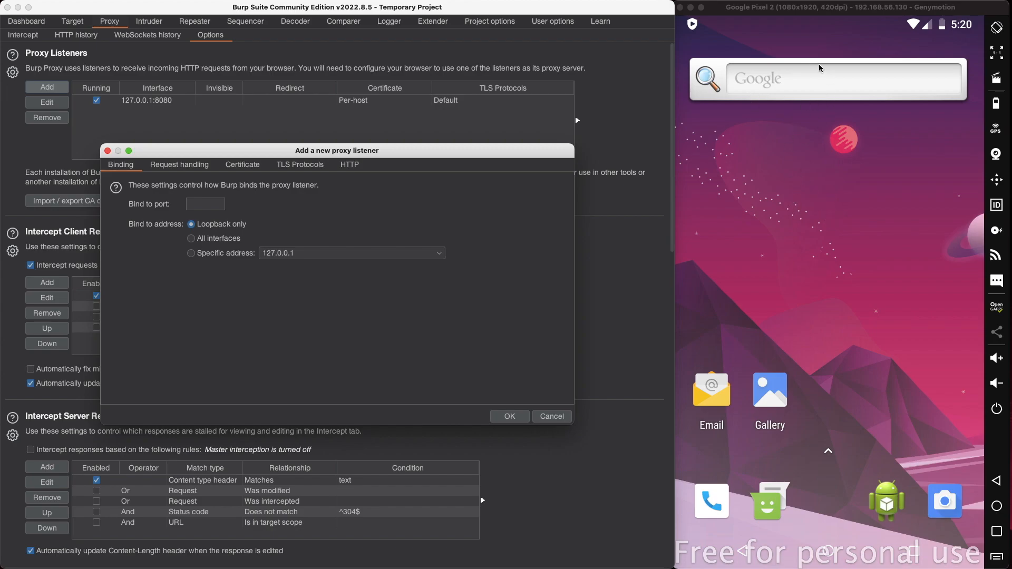
left_click_drag(847, 8, 850, 9)
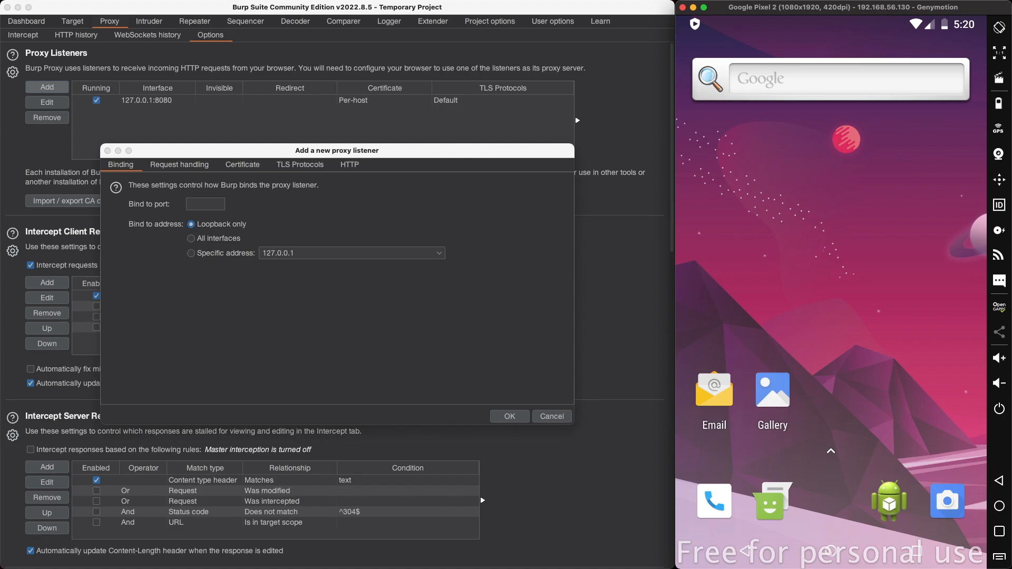
Step: Switch to VirtualBox and check the IPv4 address of the vboxnet0 adapter in the Host Network Manager
key("super+Tab")
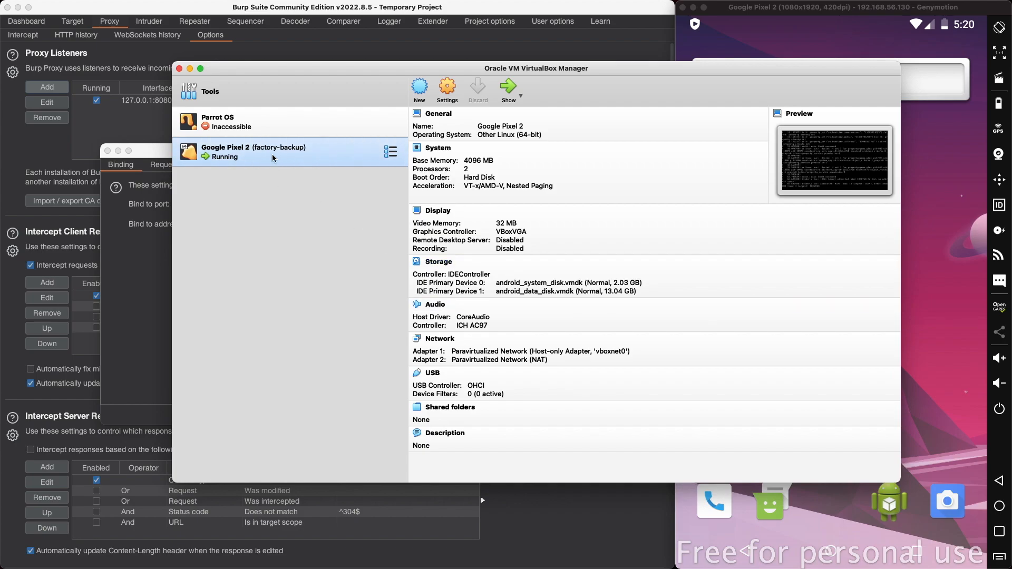
mouse_move(83, 7)
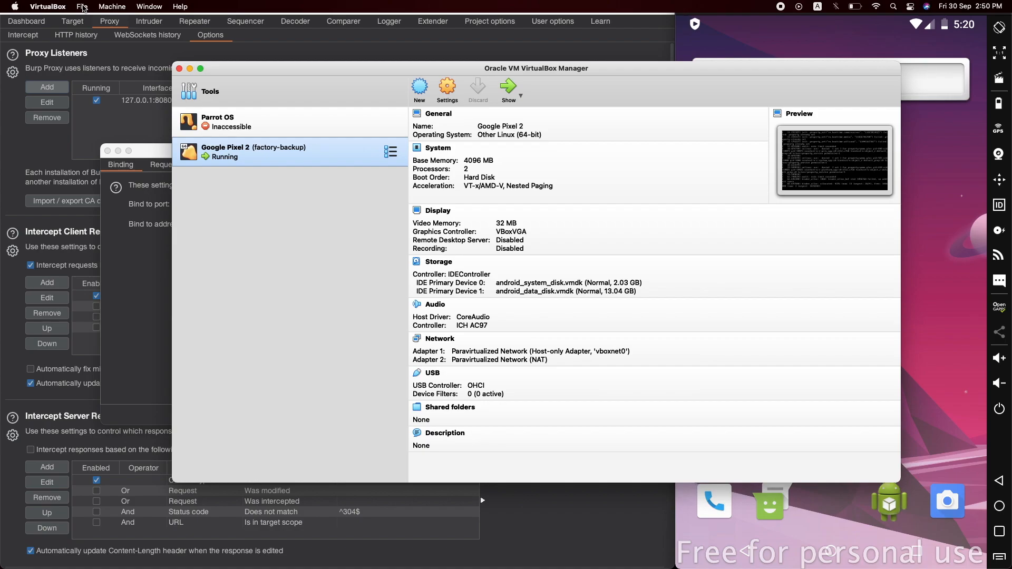
left_click(83, 7)
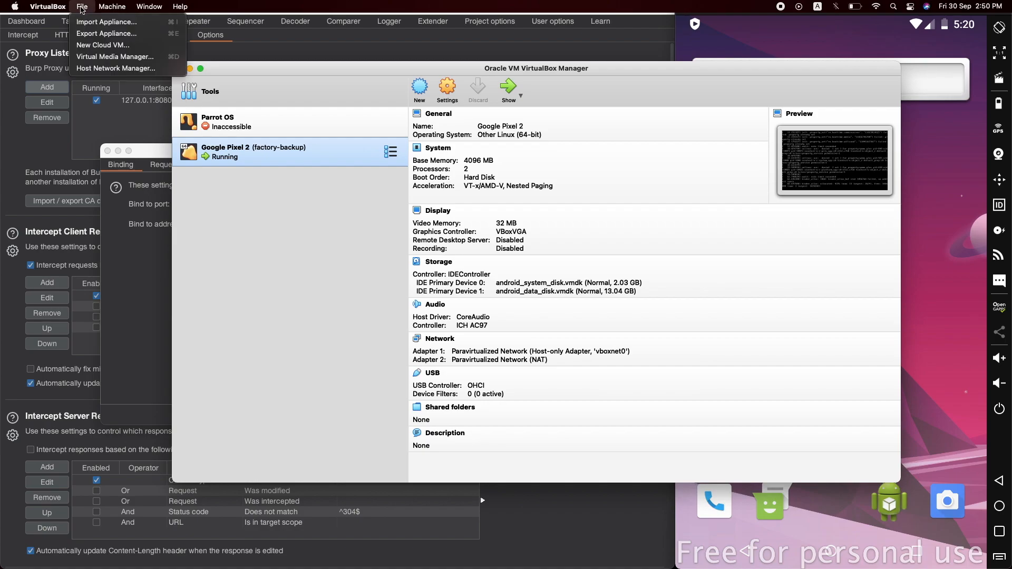
left_click(100, 69)
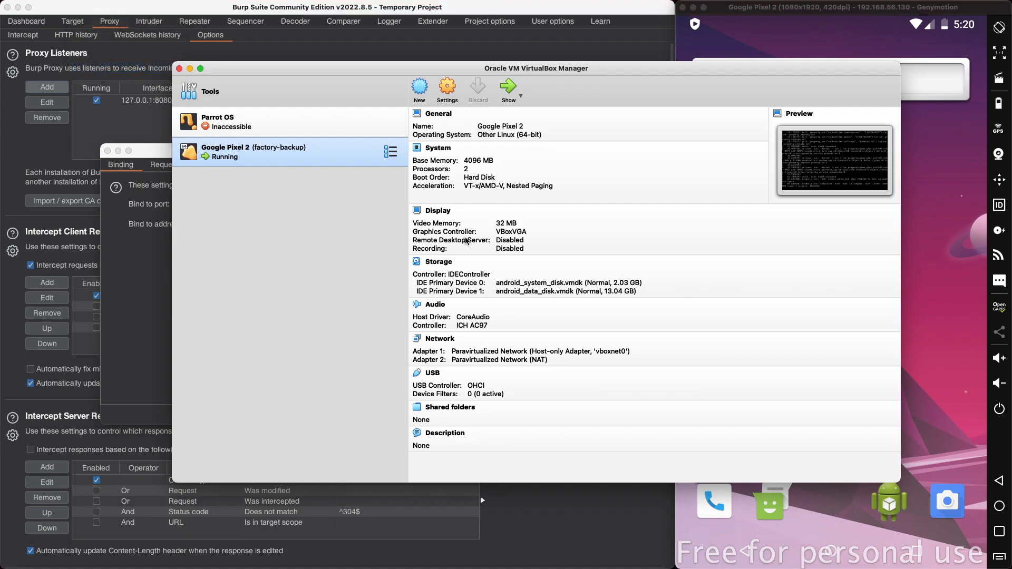
left_click_drag(450, 325, 388, 324)
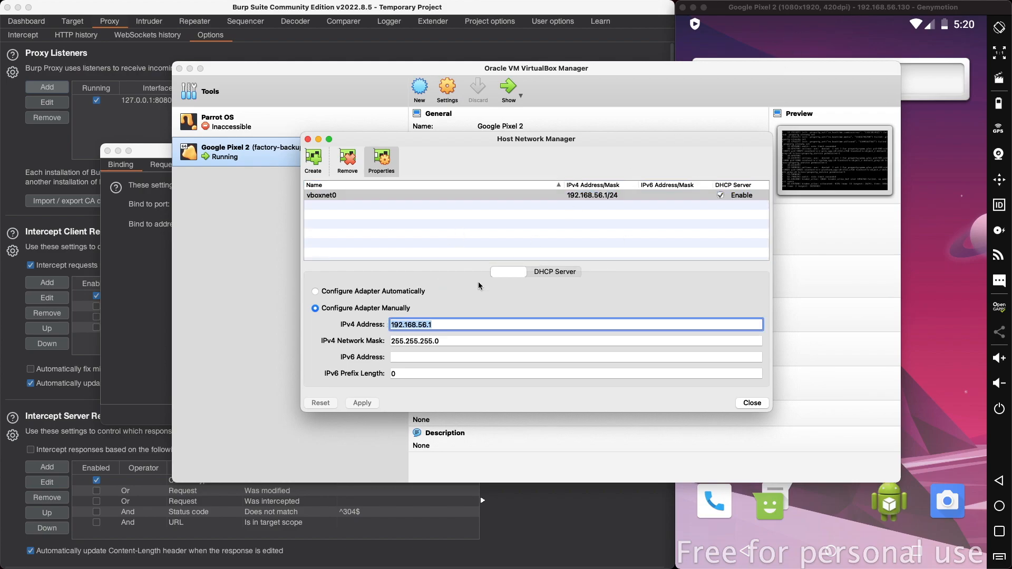
left_click(446, 326)
left_click(308, 140)
left_click(190, 69)
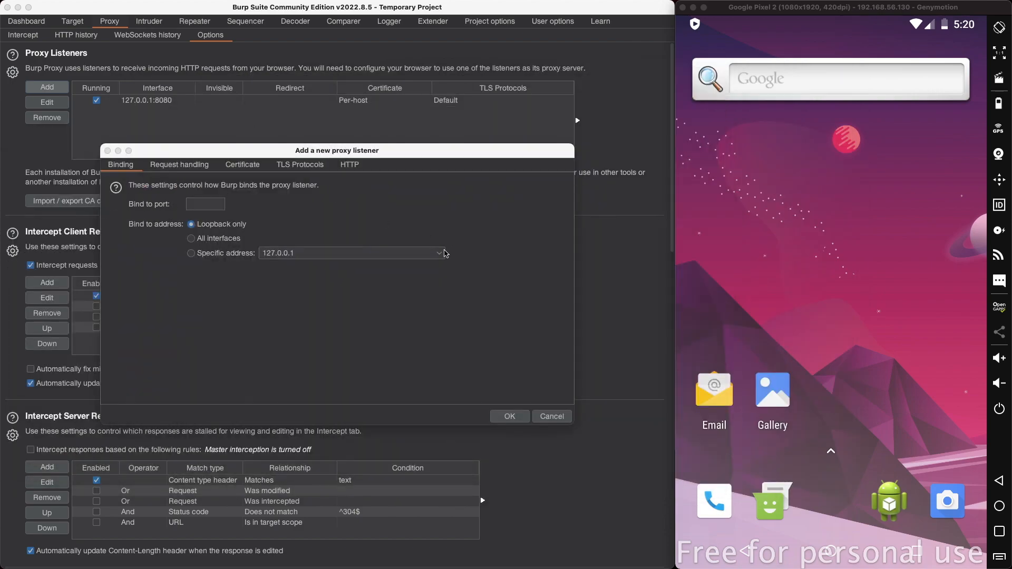
Step: Bind the new Burp listener to port 7777 on specific address 192.168.56.1 and disable the 127.0.0.1:8080 listener
left_click(435, 254)
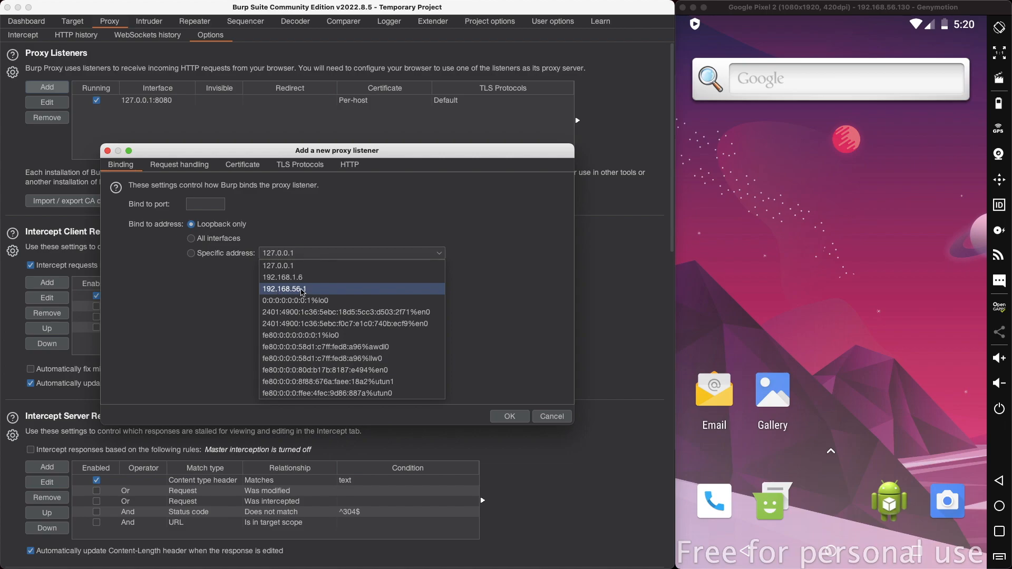
left_click(303, 290)
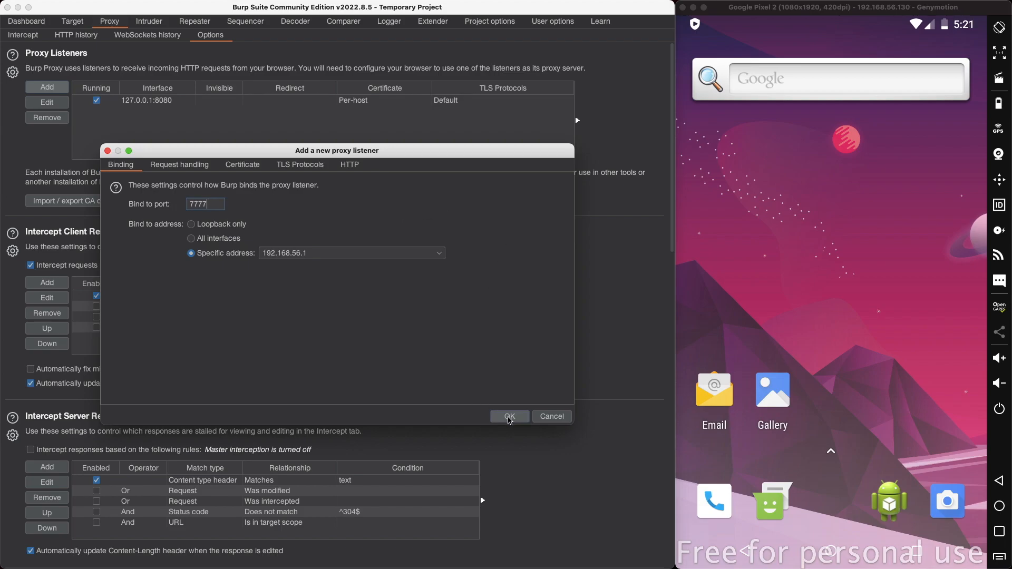
left_click(509, 417)
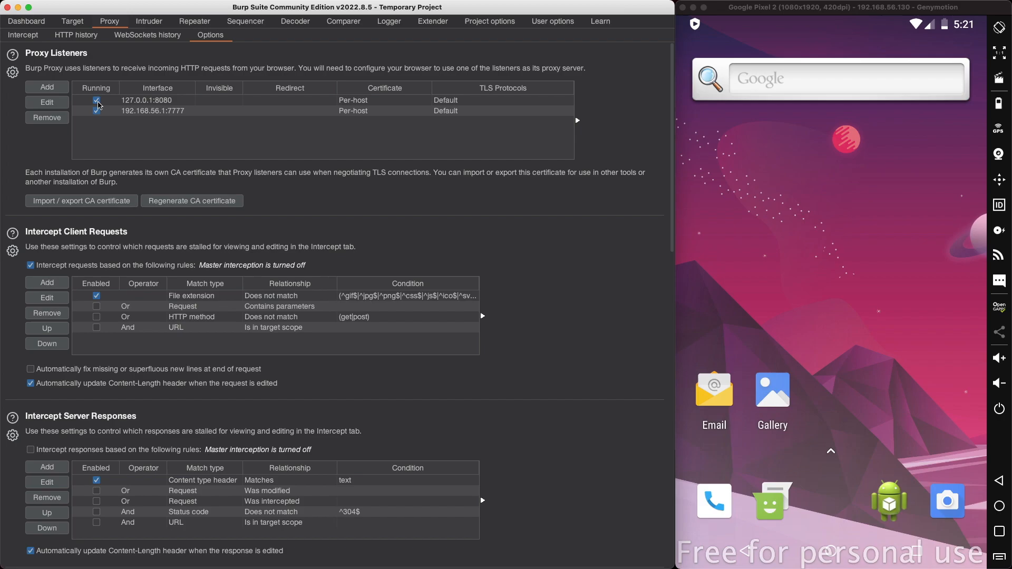
left_click(97, 100)
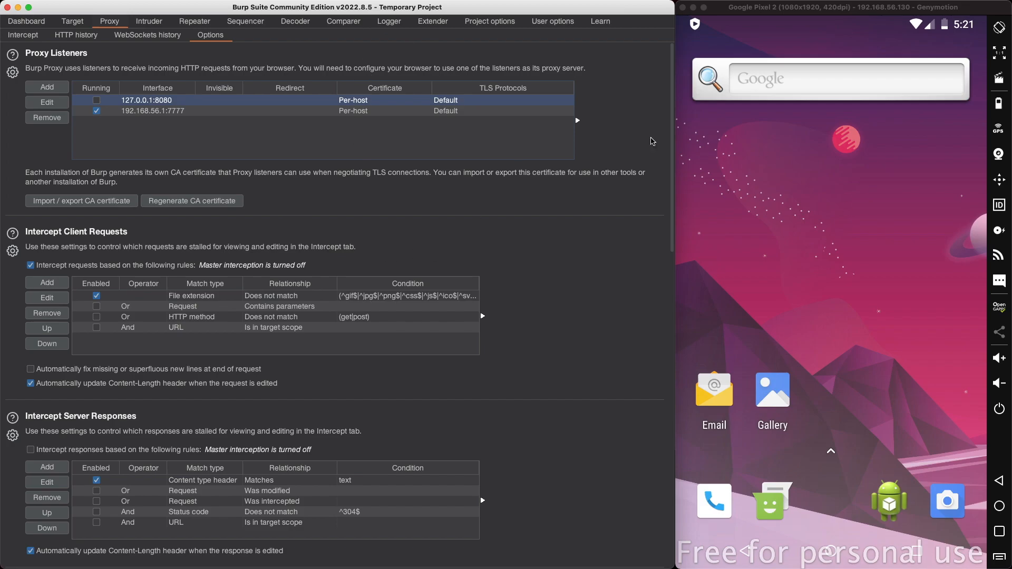
Step: In the Genymotion emulator's Wi-Fi settings, open the AndroidWifi network for modification
left_click(840, 208)
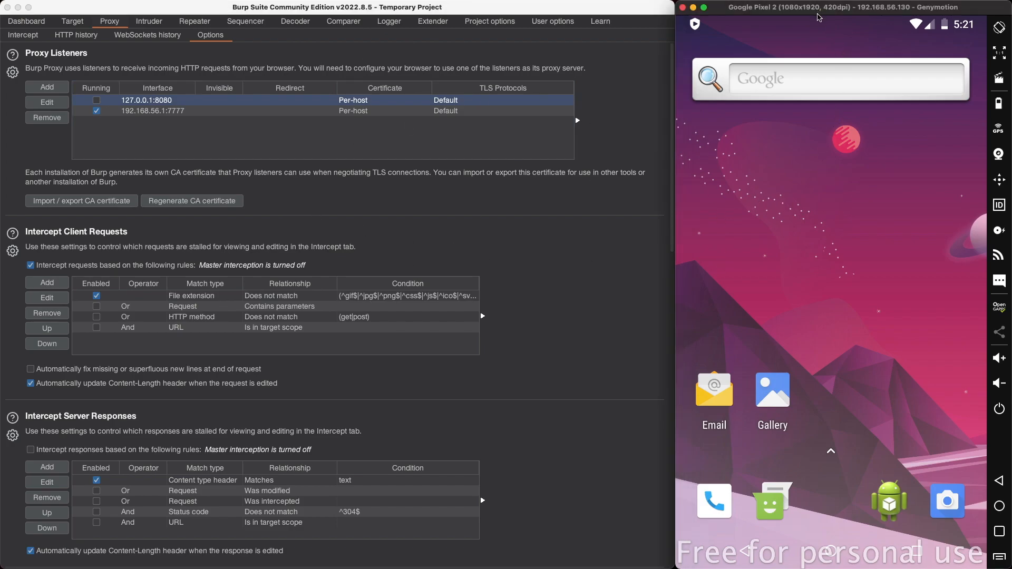
left_click_drag(817, 20, 912, 113)
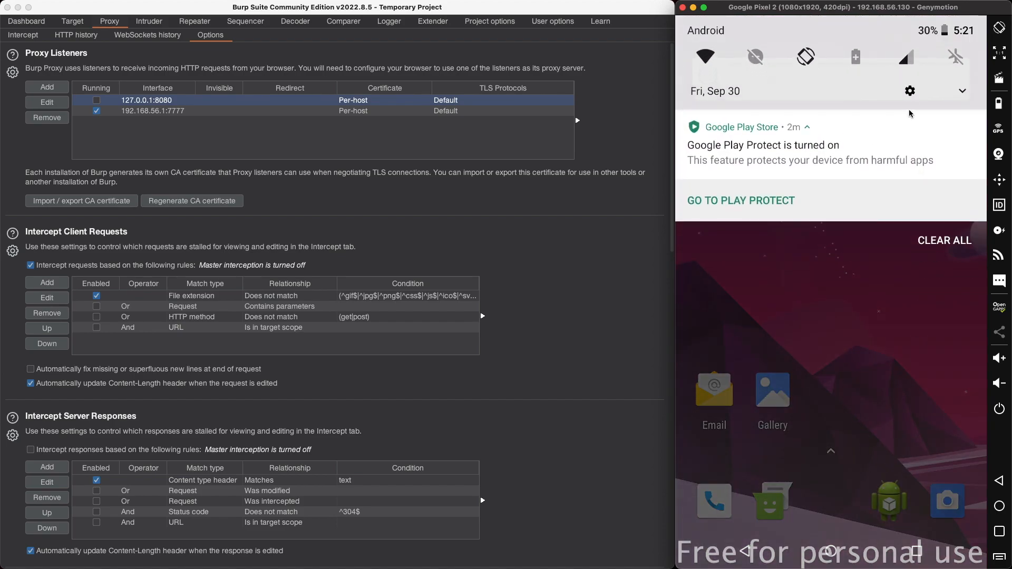
left_click(912, 94)
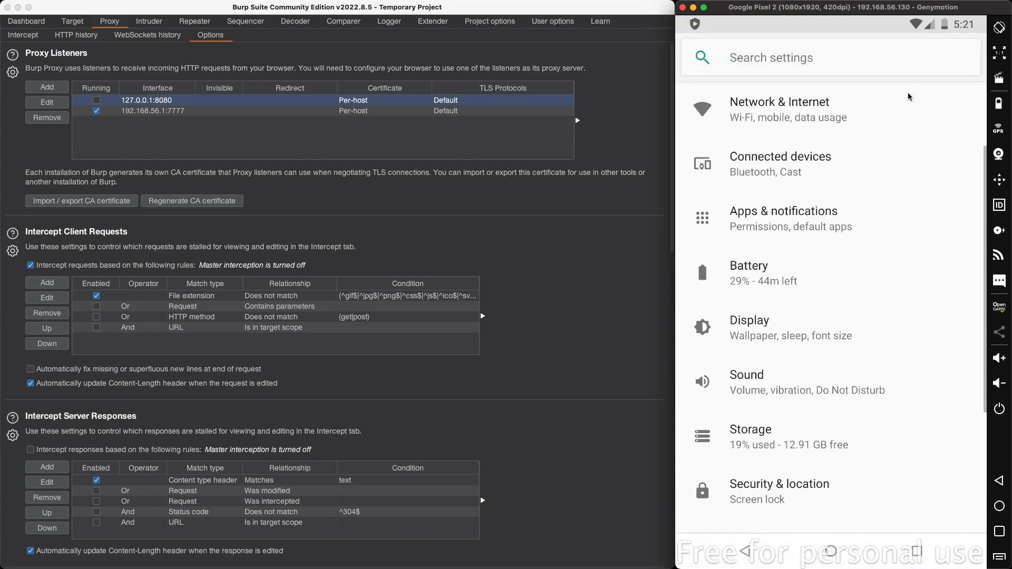
left_click(787, 108)
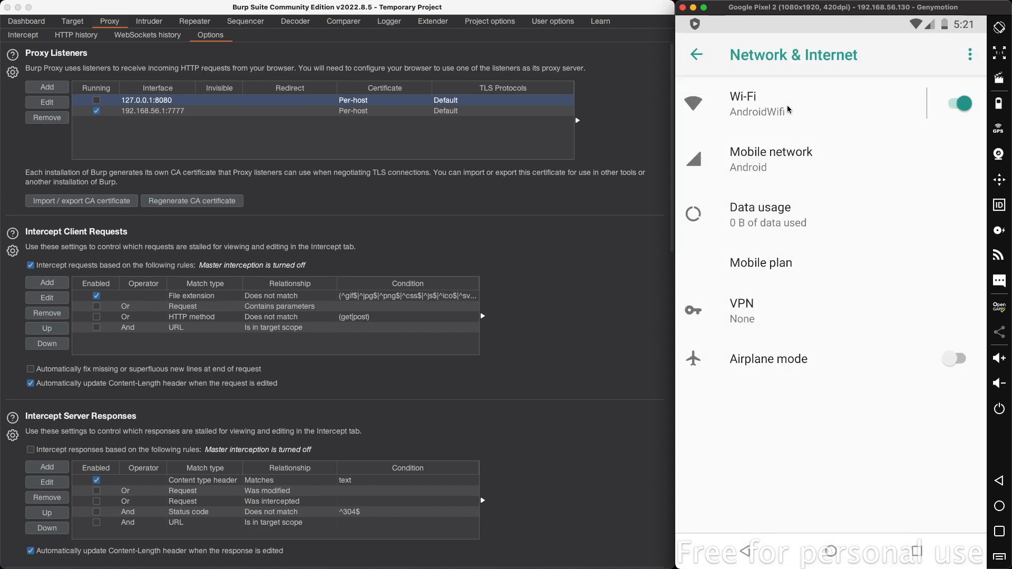
left_click(748, 102)
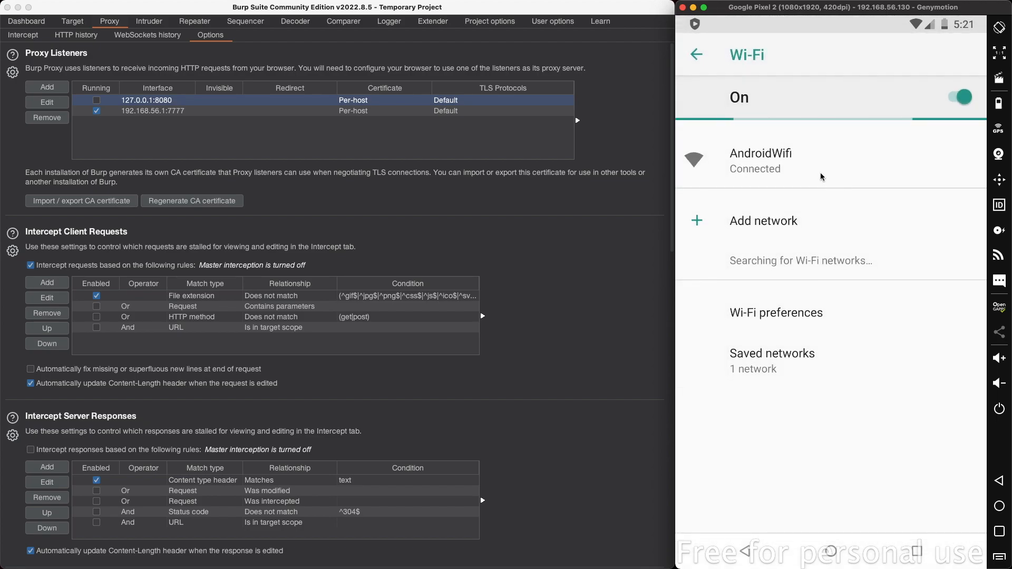
left_click(770, 164)
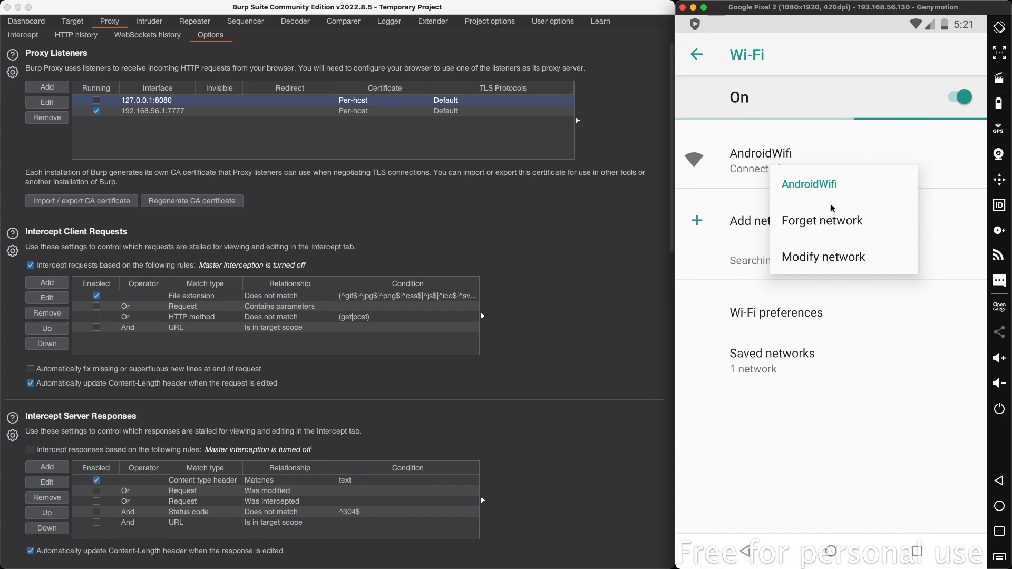
left_click(815, 260)
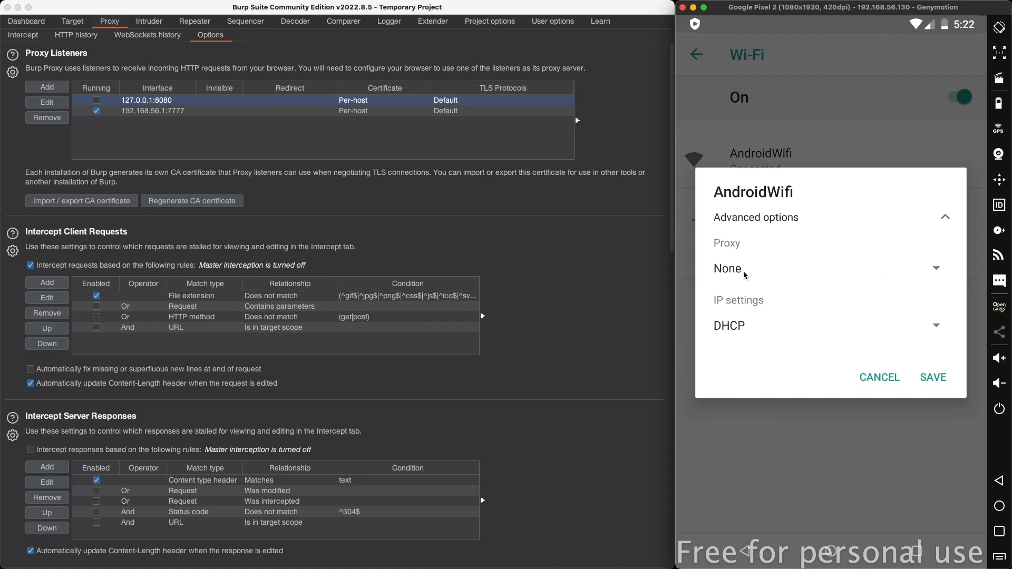
Step: Give AndroidWifi a manual proxy with hostname 192.168.56.1 and port 7777, save it and return to the home screen
left_click(937, 270)
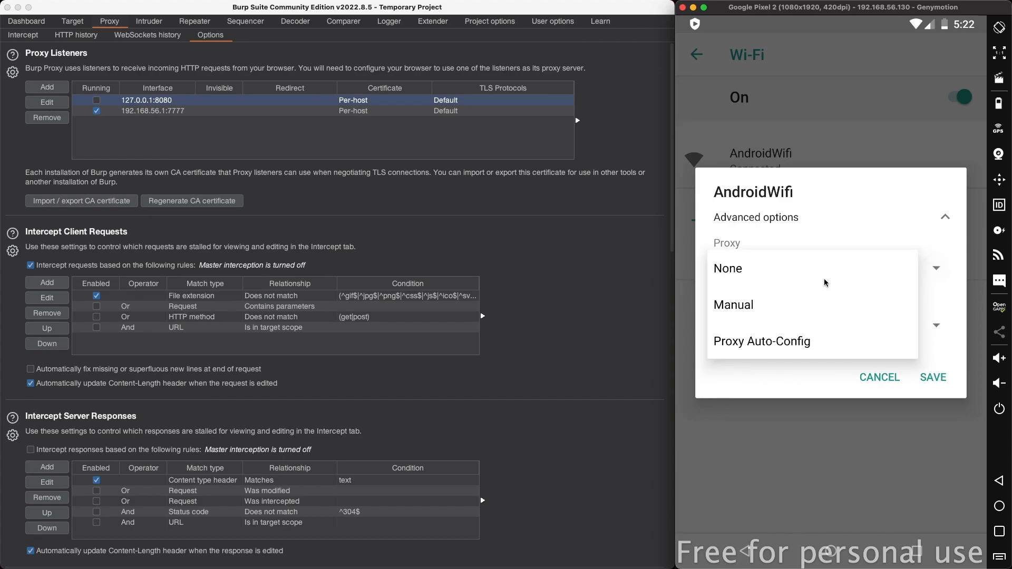
left_click(736, 308)
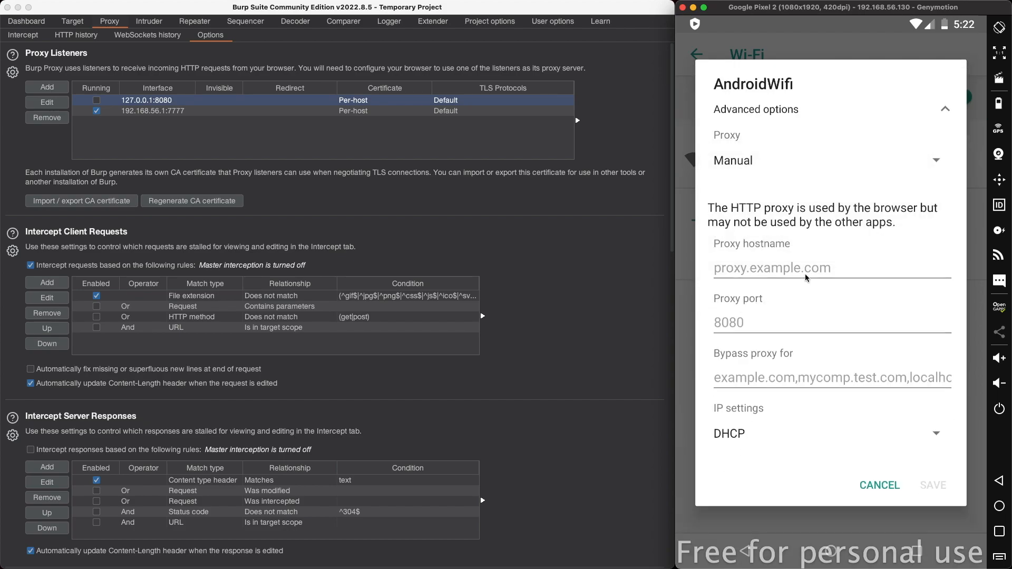
left_click(748, 270)
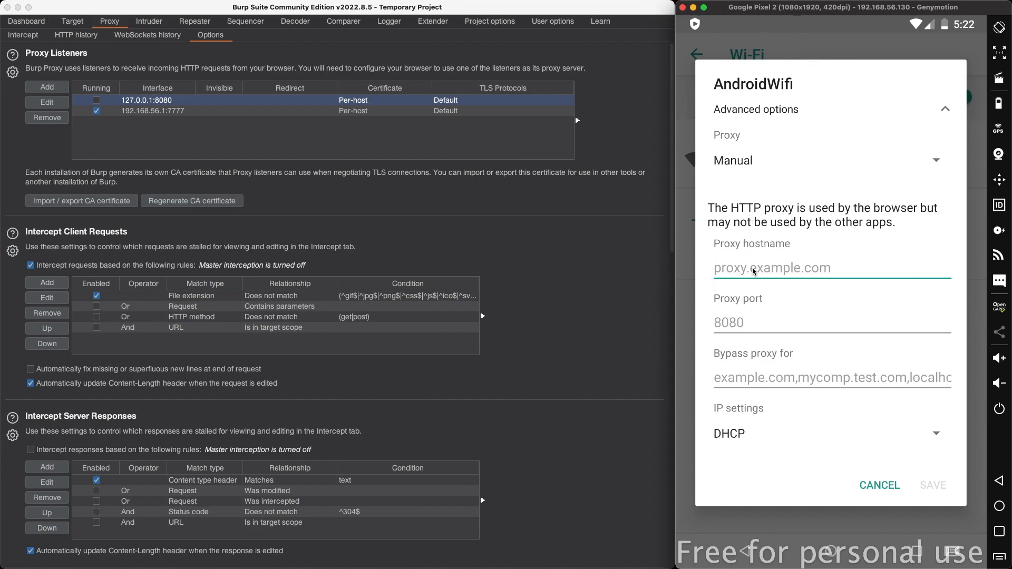
type("192.")
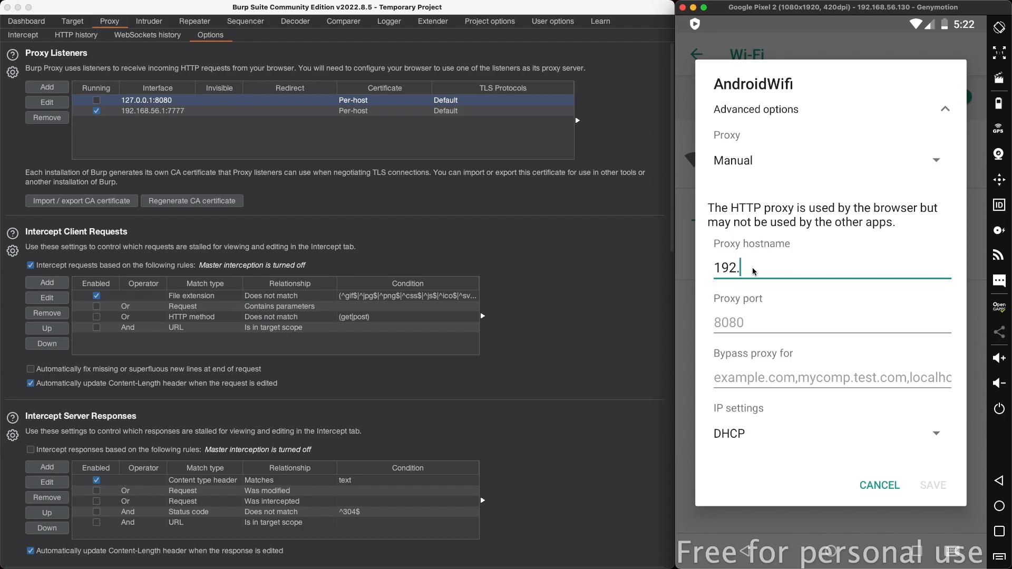
type("168.56.1")
left_click(755, 321)
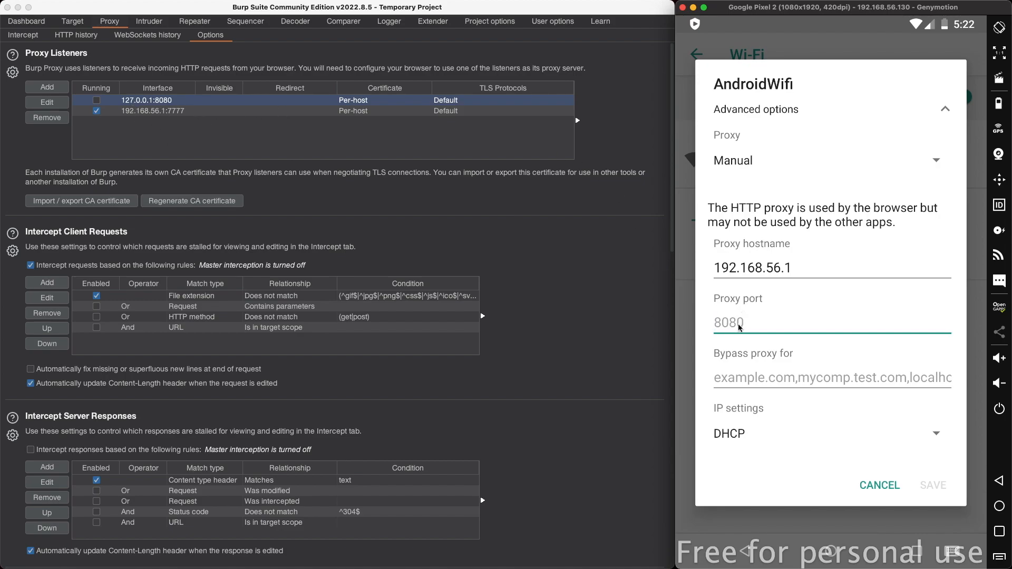
type("7777")
left_click(937, 485)
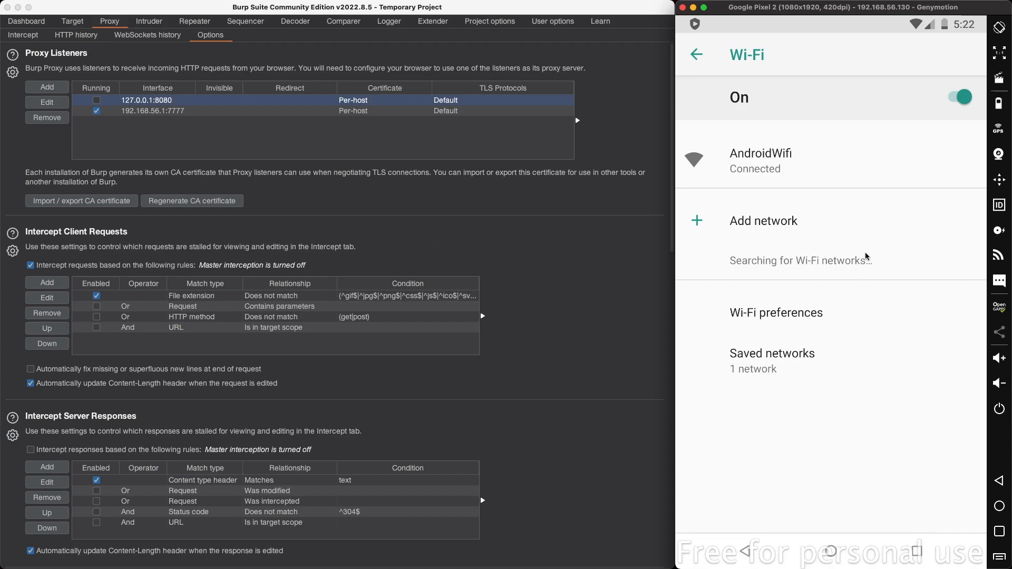
left_click(832, 556)
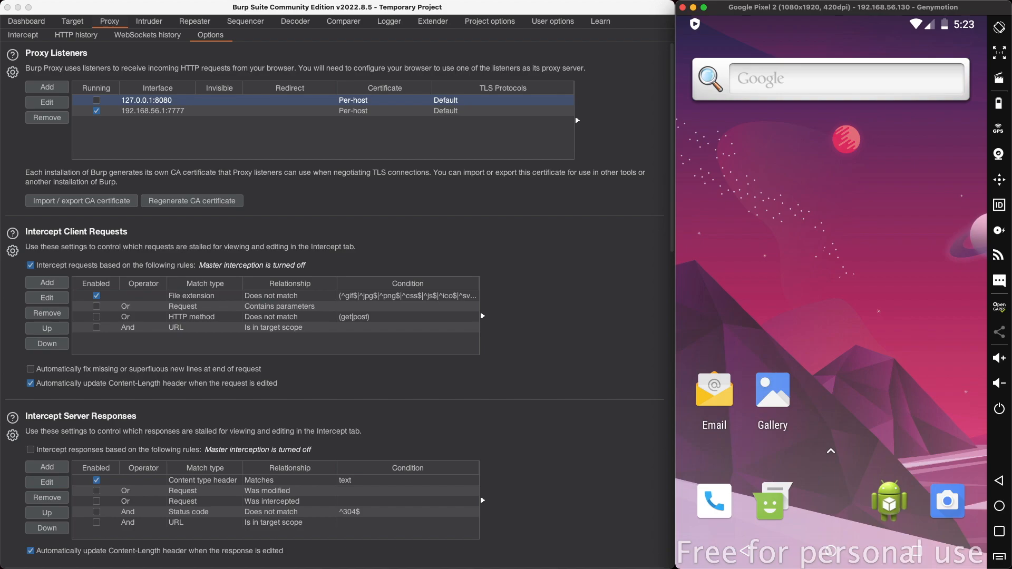
Step: Switch to Safari and search Google for "download via browser" in a new tab
key("ctrl+Right")
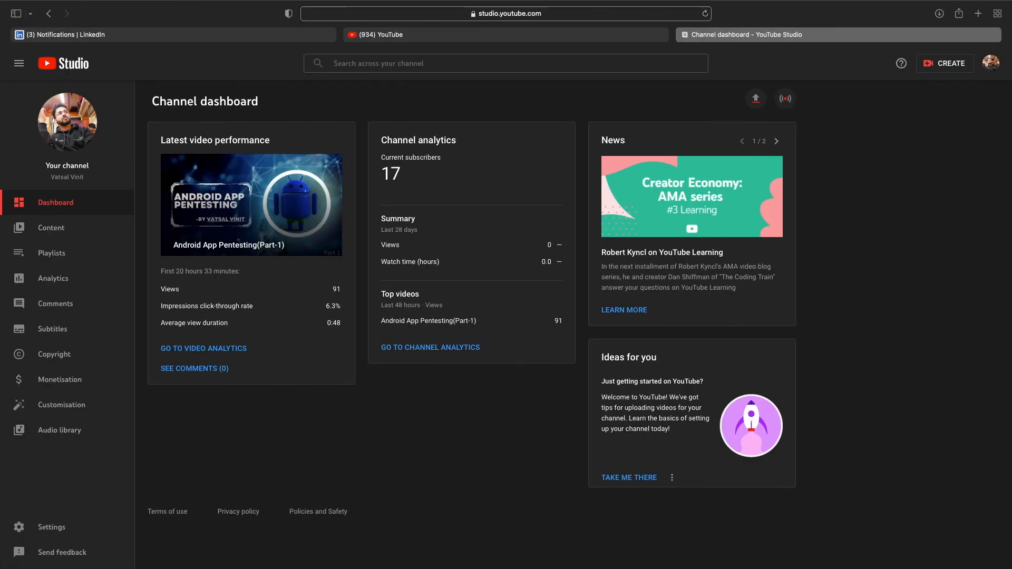
left_click(979, 14)
left_click(370, 138)
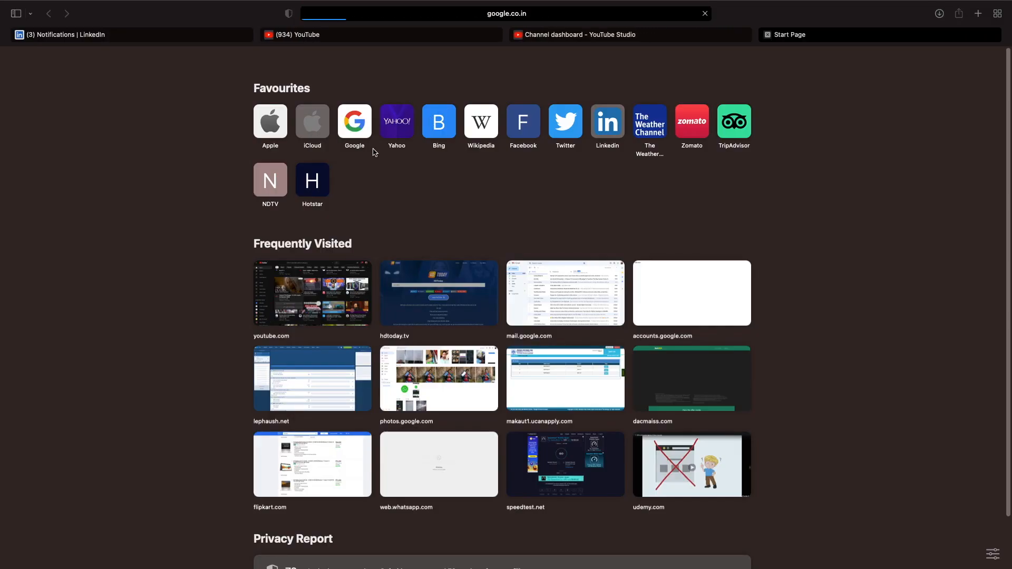
type("download via")
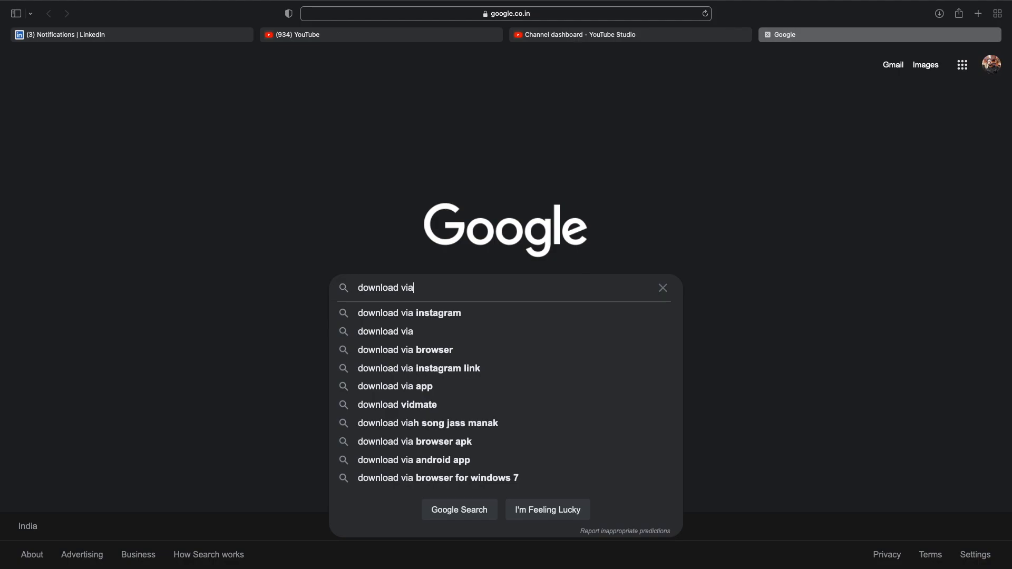
key("Down")
key("Down")
key("Down")
key("Return")
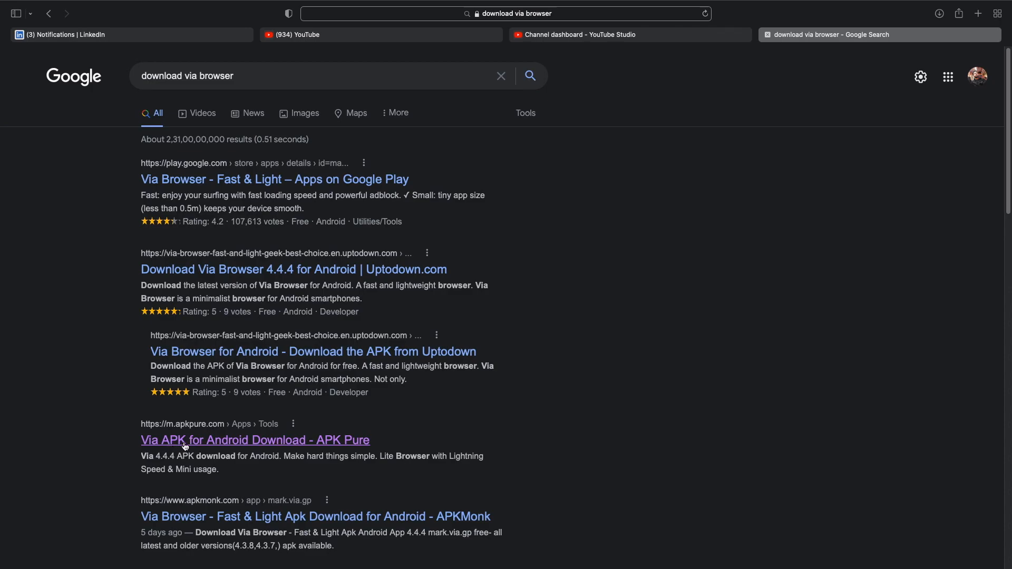
Step: Try to open the APK Pure result, and refine the Google search to "download via browser apk"
left_click(266, 446)
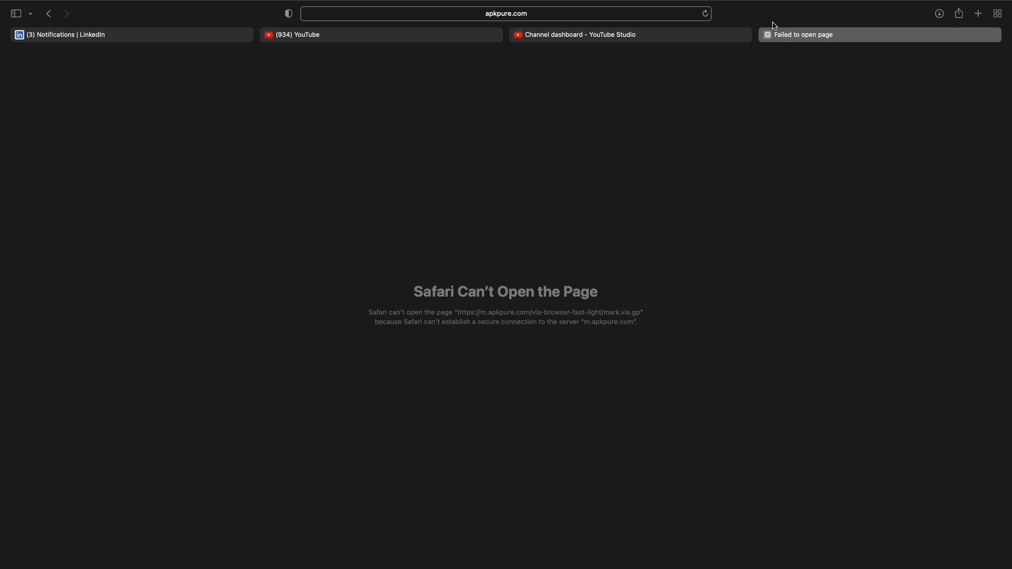
left_click(49, 14)
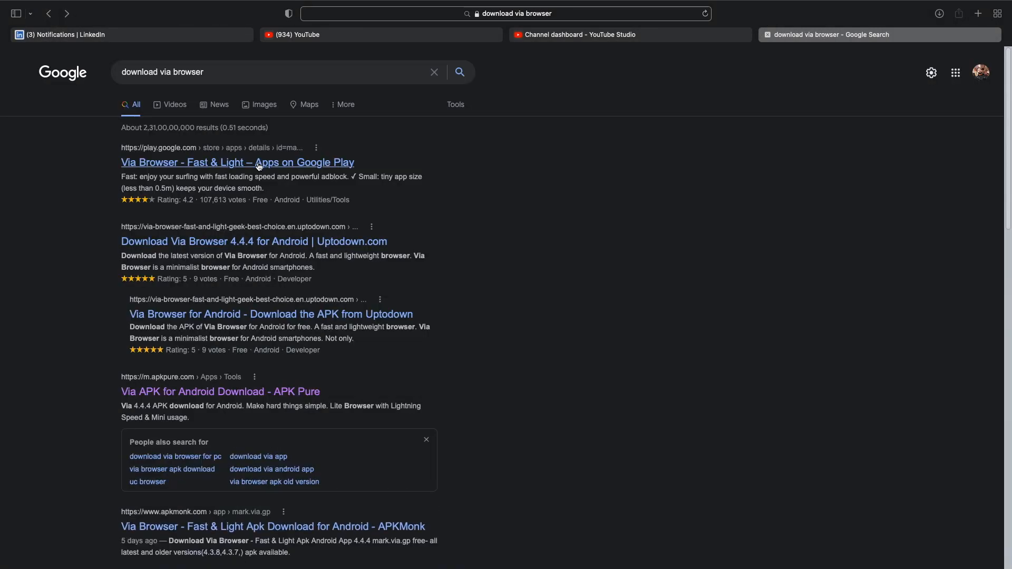
left_click(250, 79)
type("apk")
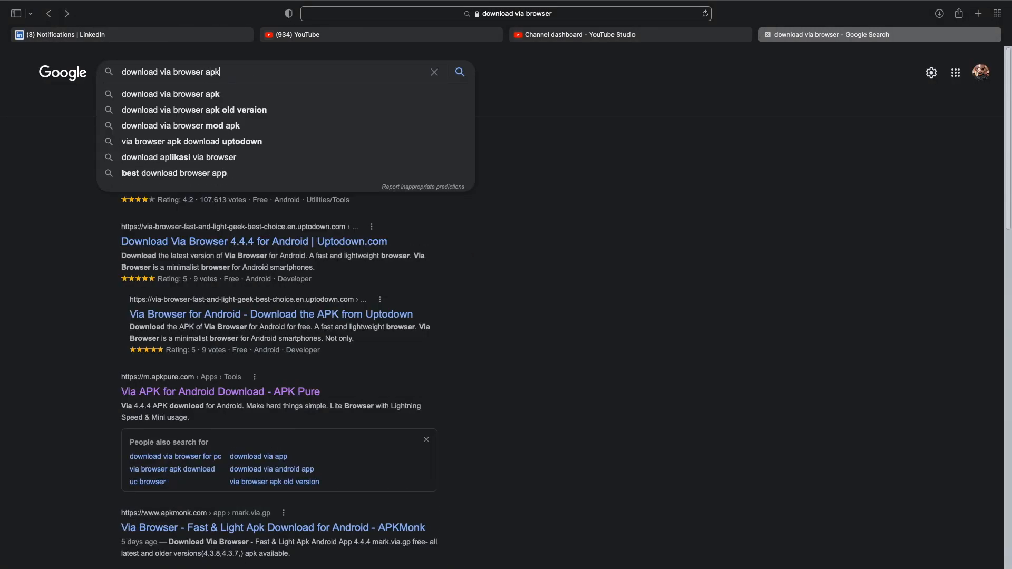
key("Return")
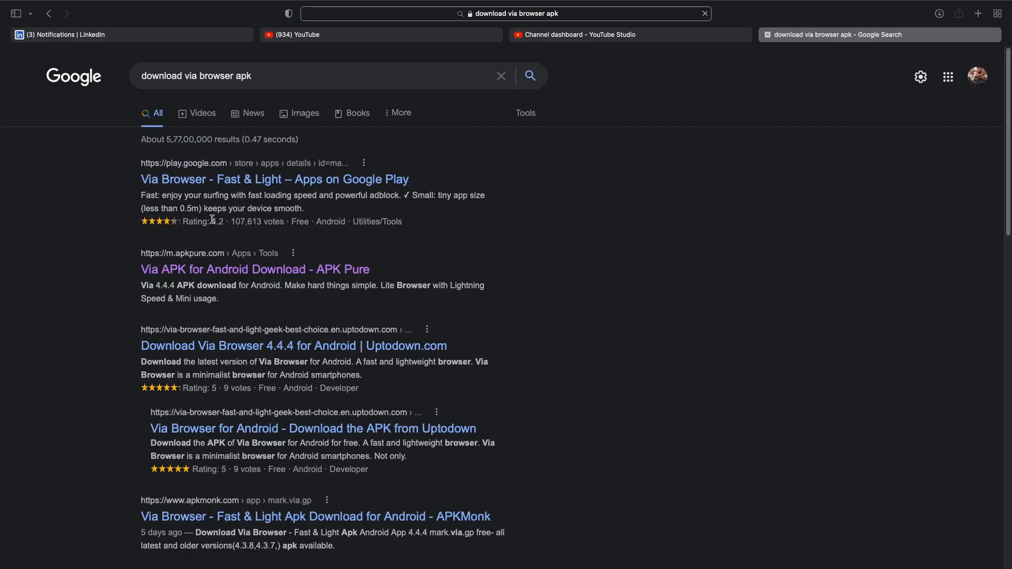
Step: Try the Google Play and APK Pure results for Via Browser, and open the Uptodown download result
left_click(218, 181)
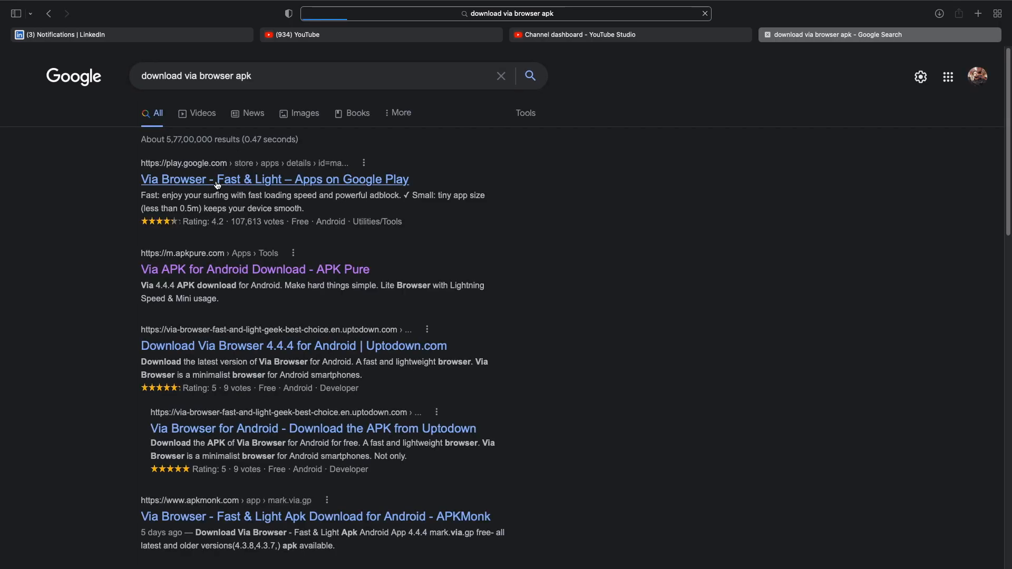
left_click(49, 13)
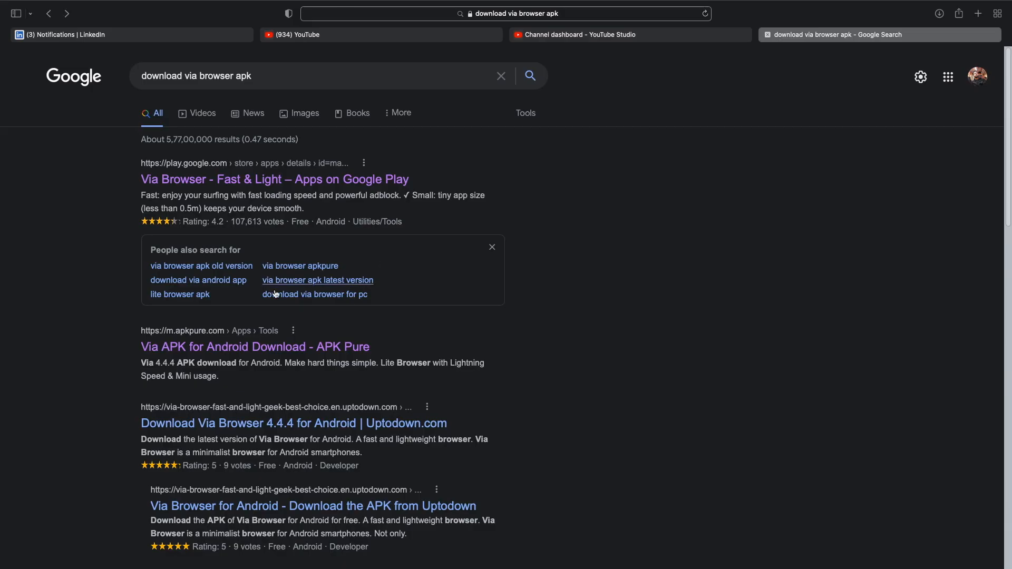
left_click(262, 348)
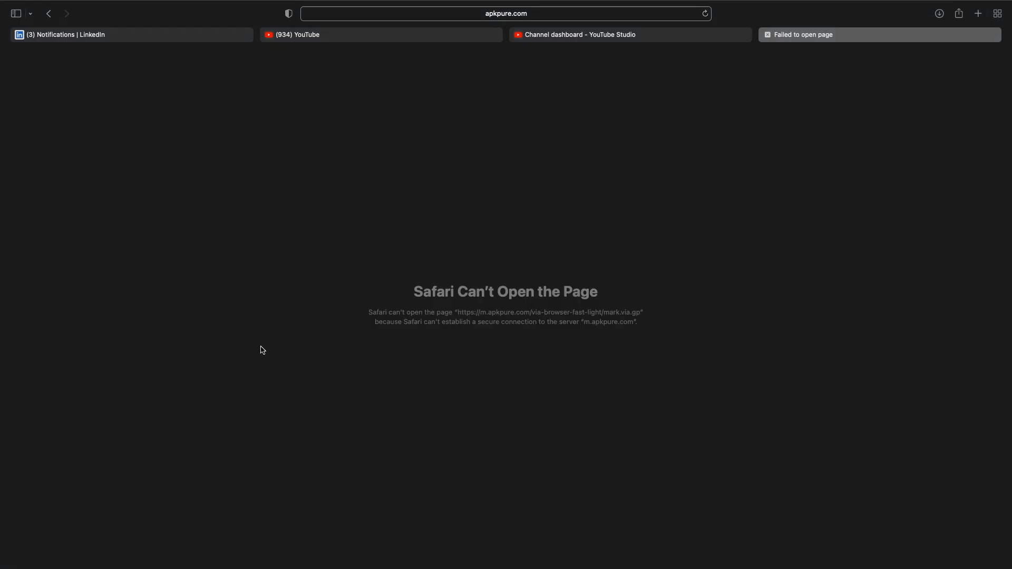
left_click(49, 13)
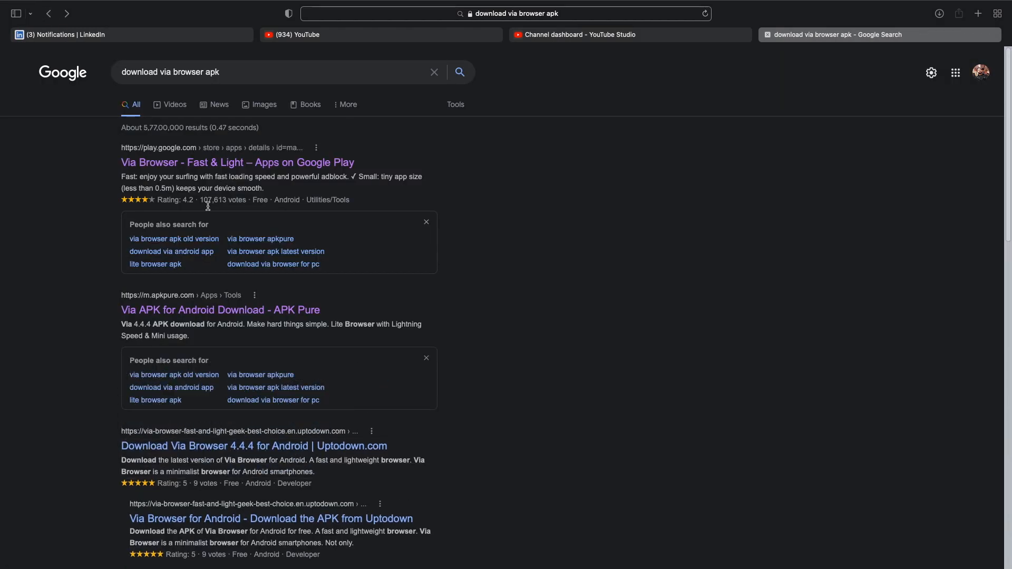
left_click(214, 448)
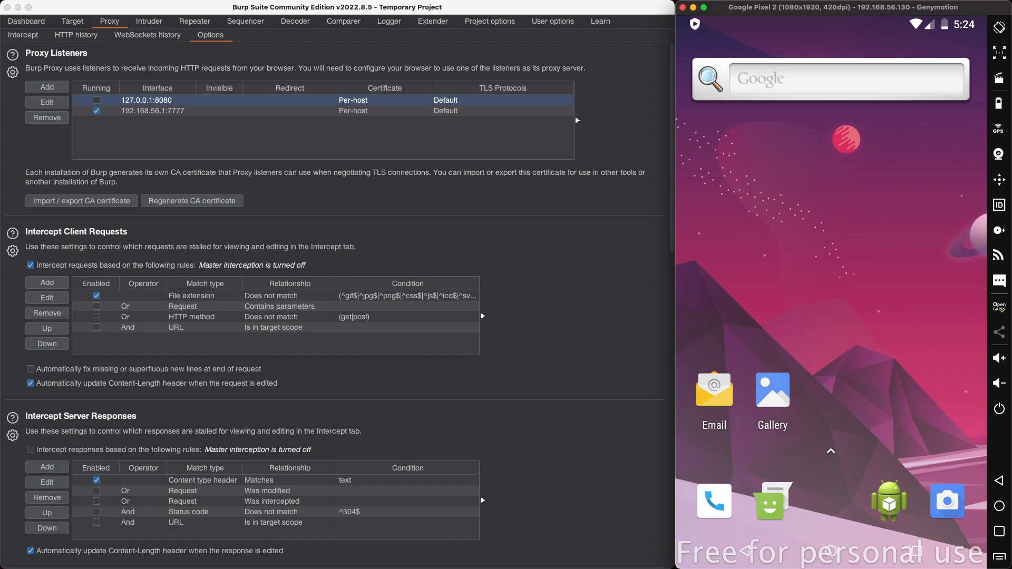
Step: Install the Via browser APK on the Genymotion emulator and agree to Via's welcome terms
left_click_drag(21, 138, 849, 245)
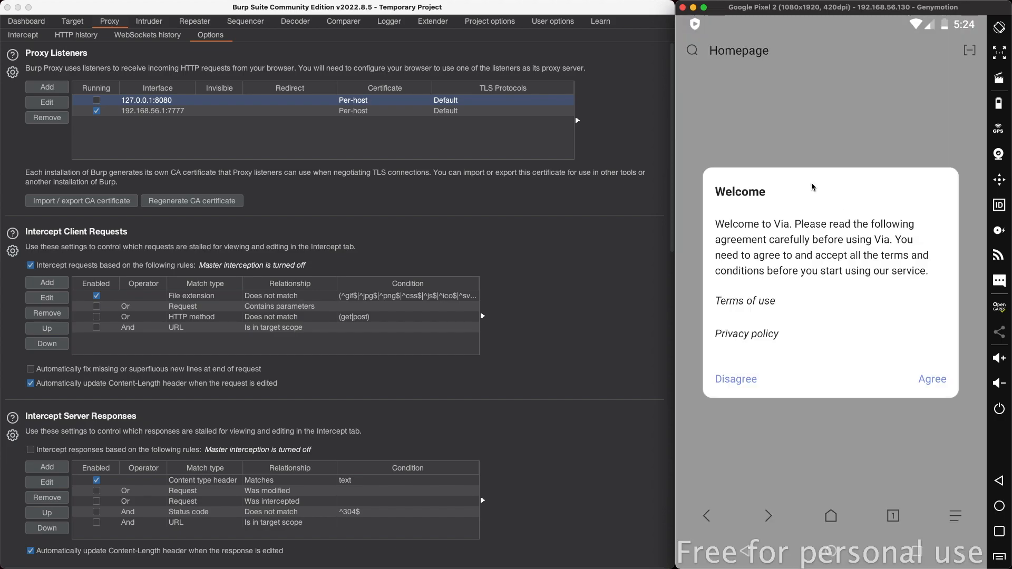
left_click(930, 379)
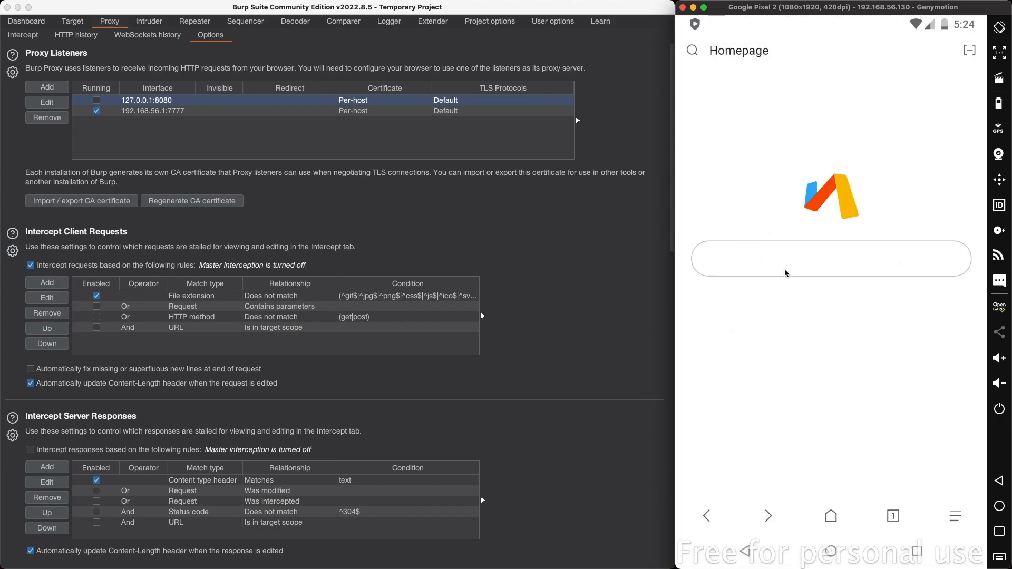
left_click(745, 53)
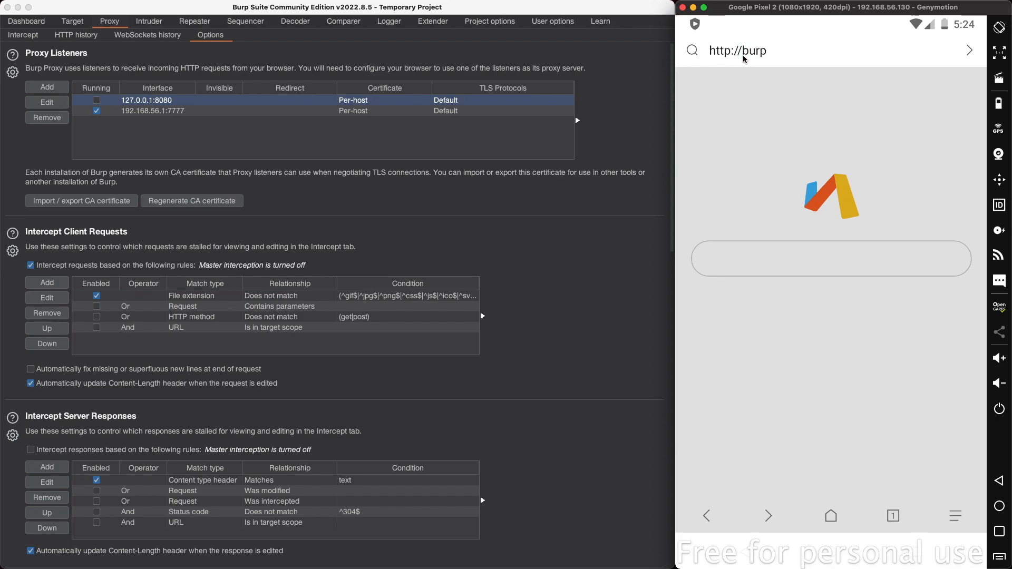
key("Return")
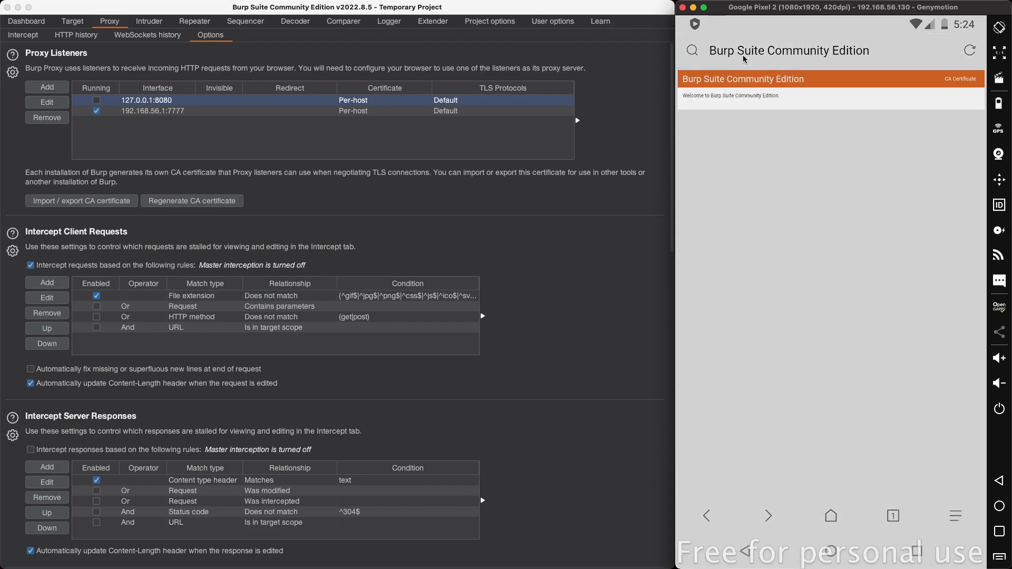
left_click(961, 79)
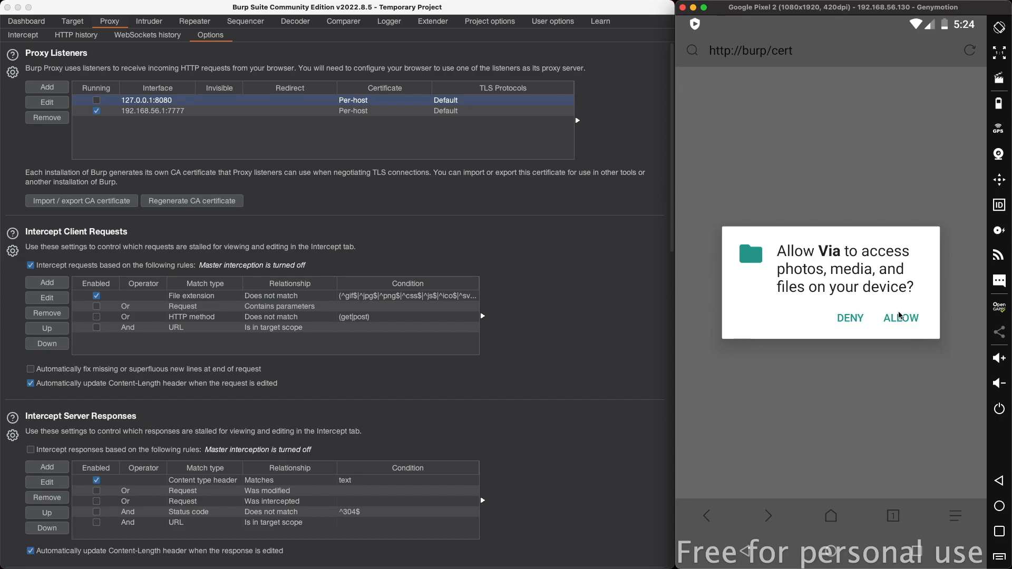
left_click(901, 322)
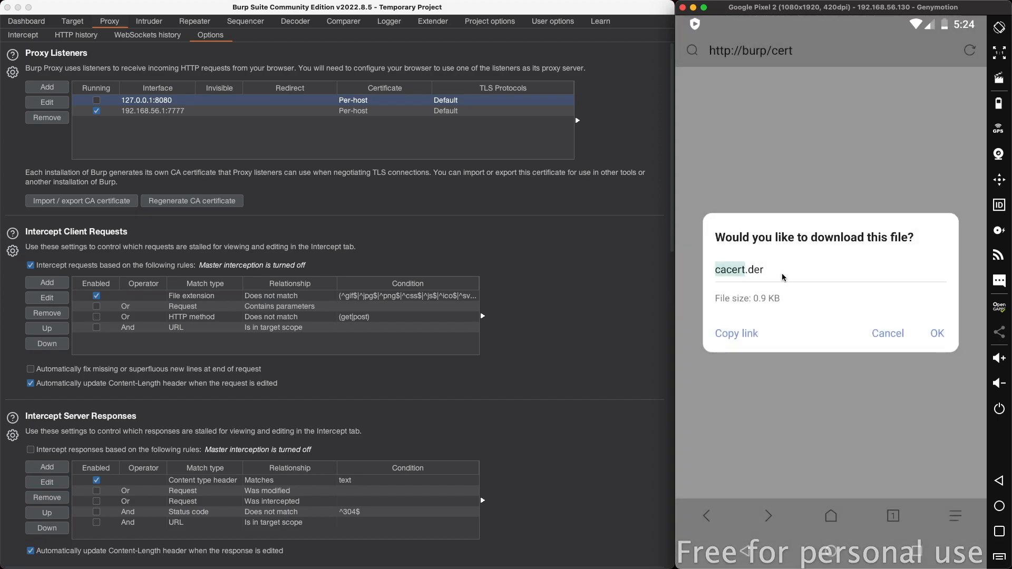
left_click(939, 336)
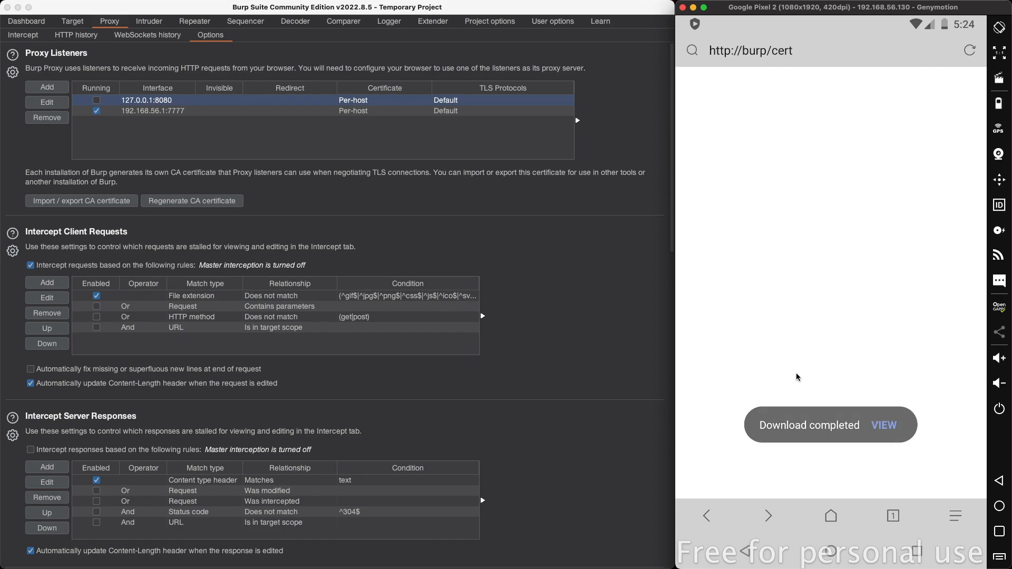
Step: Leave Via for the emulator's home screen and open the Downloads folder in the Files app
left_click(837, 554)
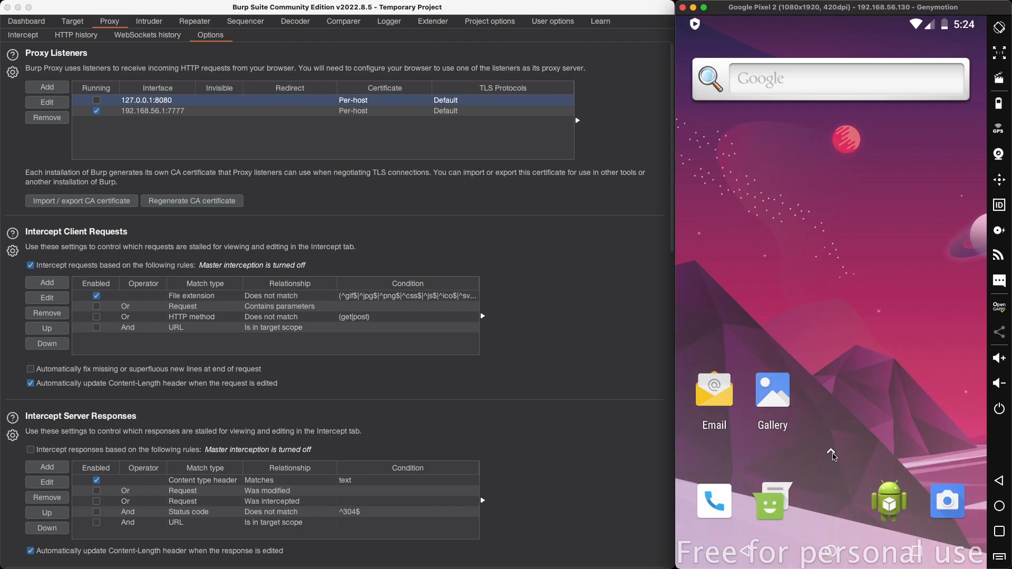
left_click(831, 455)
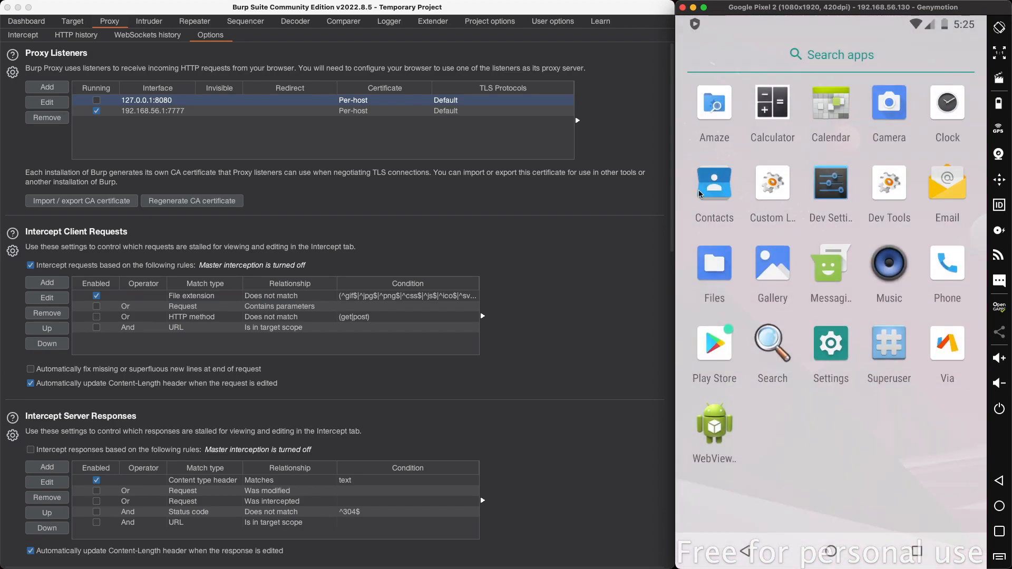
left_click(724, 264)
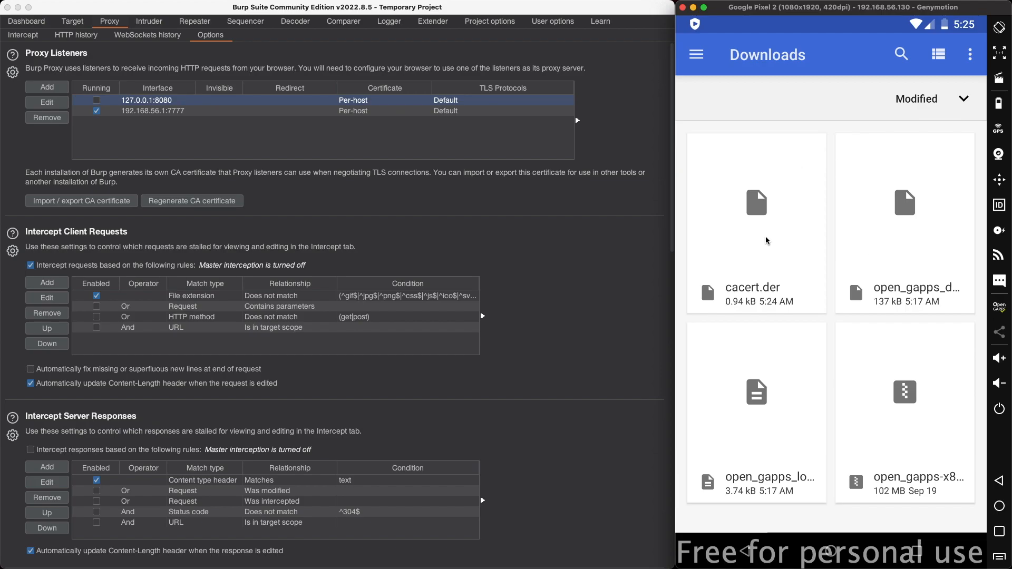
Step: Rename the cacert.der file in Downloads to cacert.cer
left_click(770, 203)
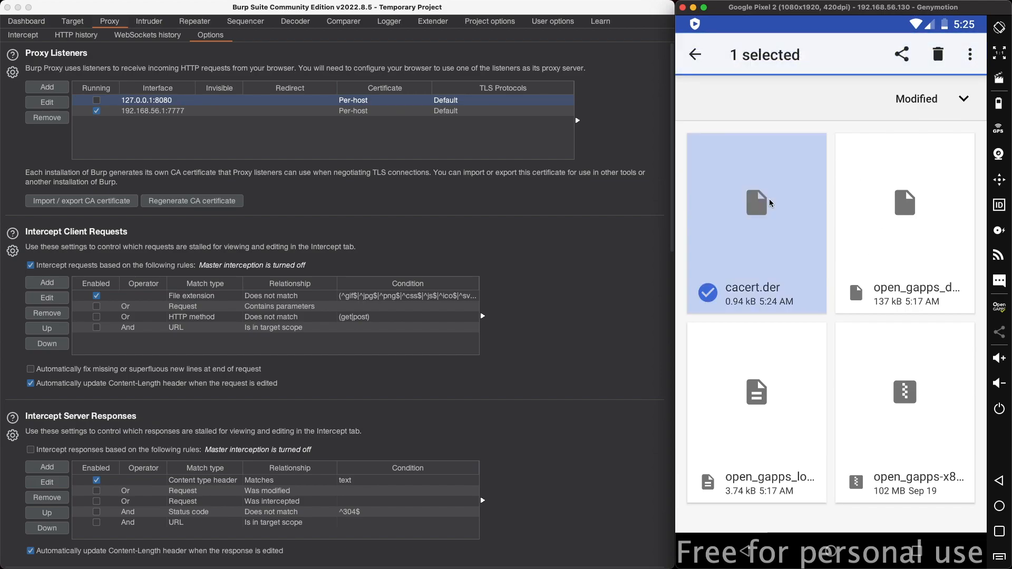
left_click(971, 55)
left_click(876, 240)
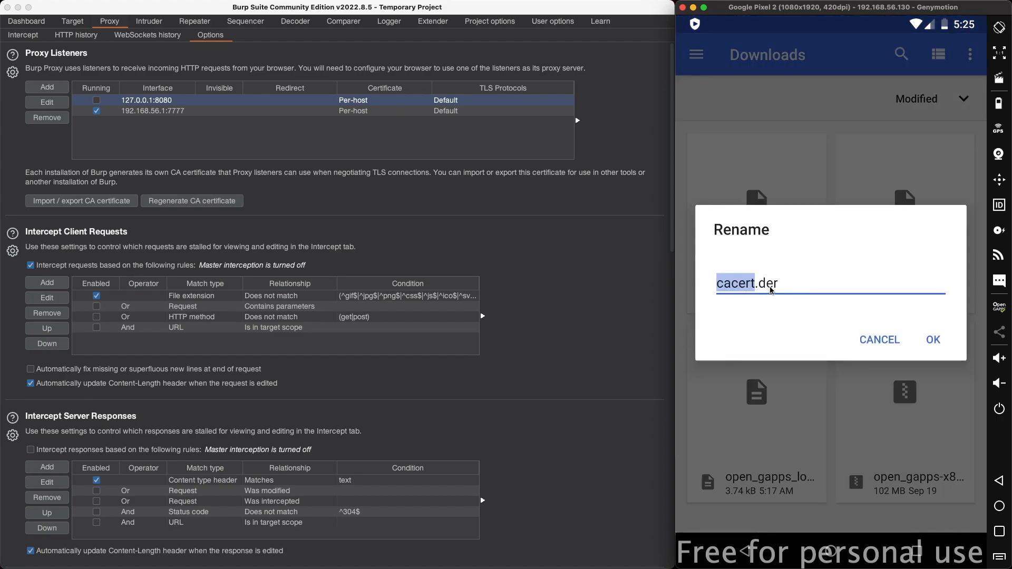
left_click(787, 286)
key("BackSpace")
key("BackSpace")
key("BackSpace")
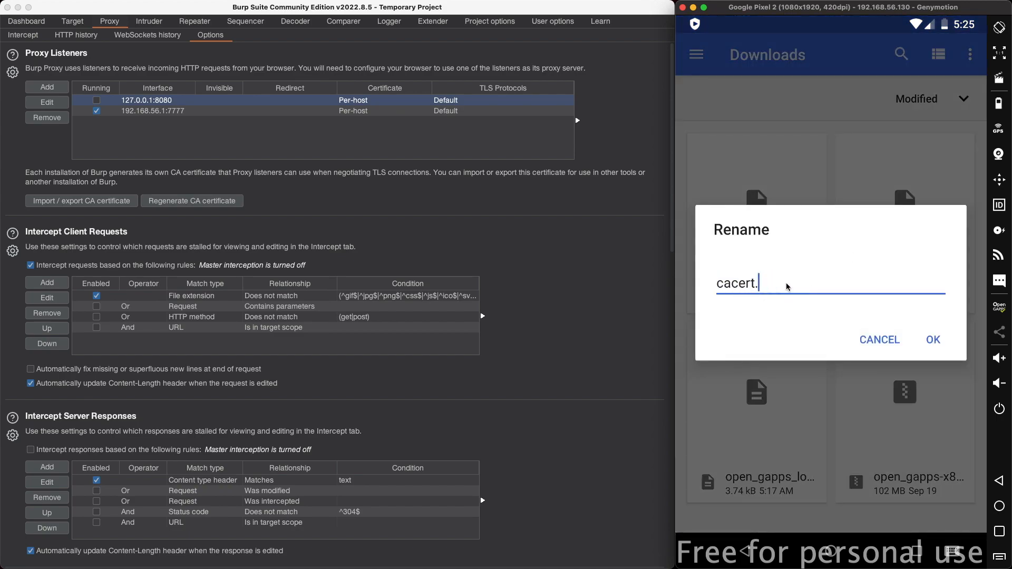
type("cer")
left_click(933, 340)
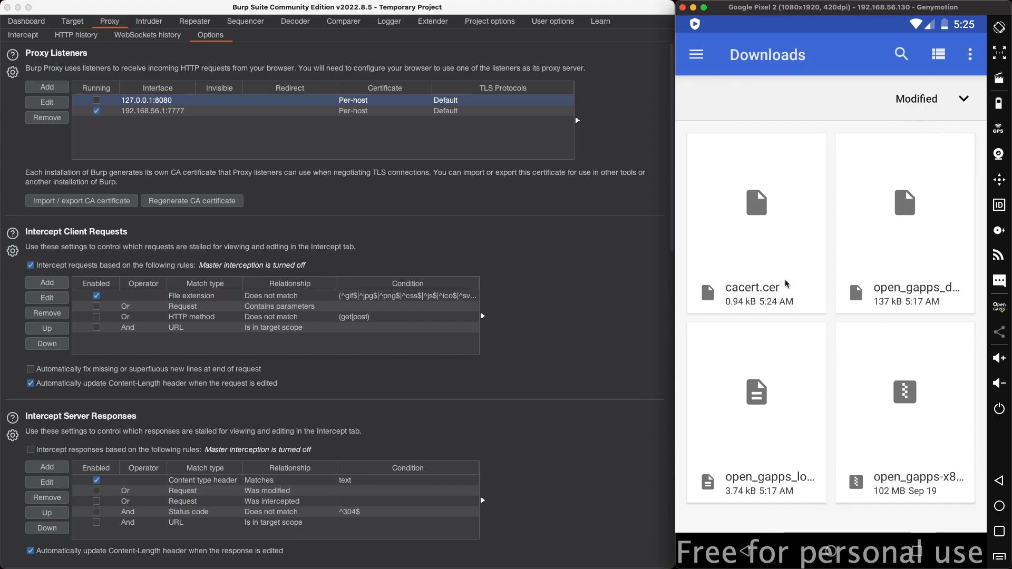
Step: Return to the home screen and open Encryption & credentials under Security & location in the Android settings
left_click(855, 554)
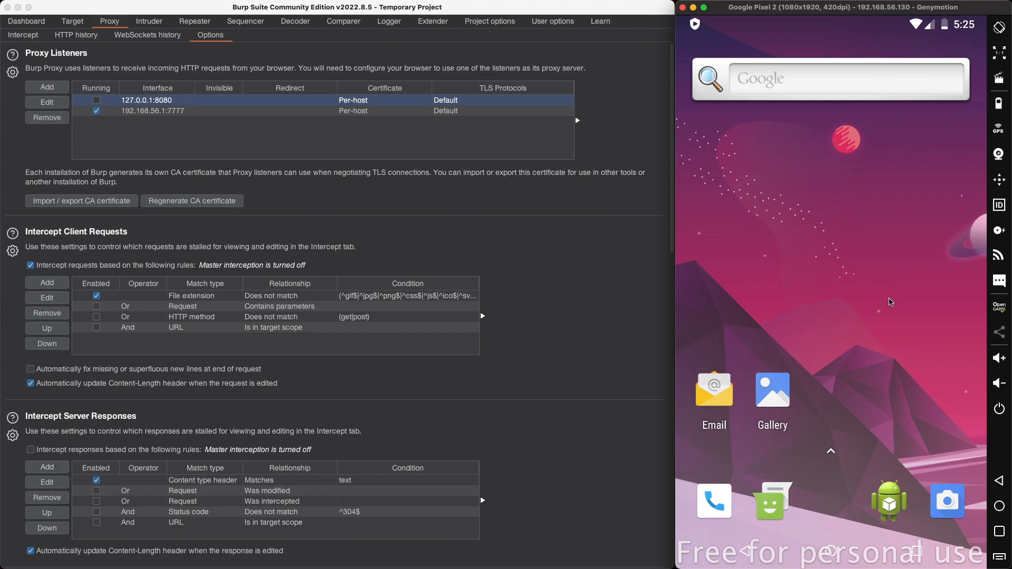
left_click_drag(807, 27, 805, 58)
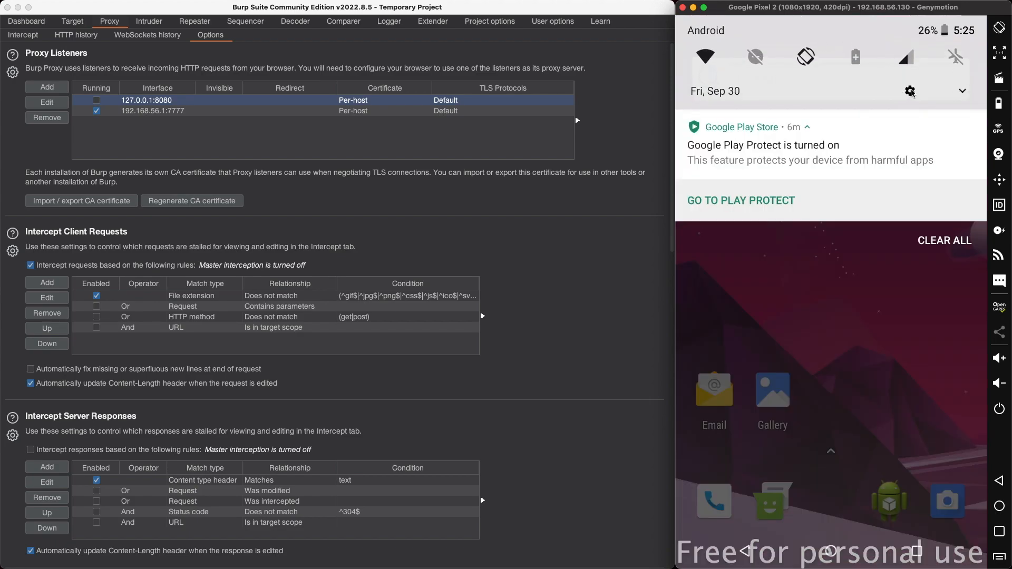
left_click(909, 108)
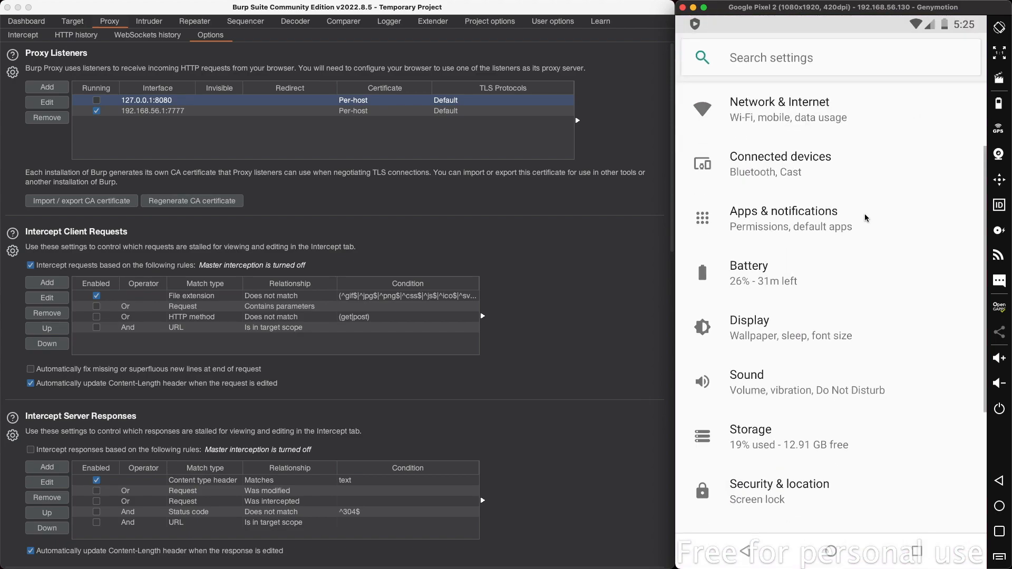
scroll(757, 328, "down", 3)
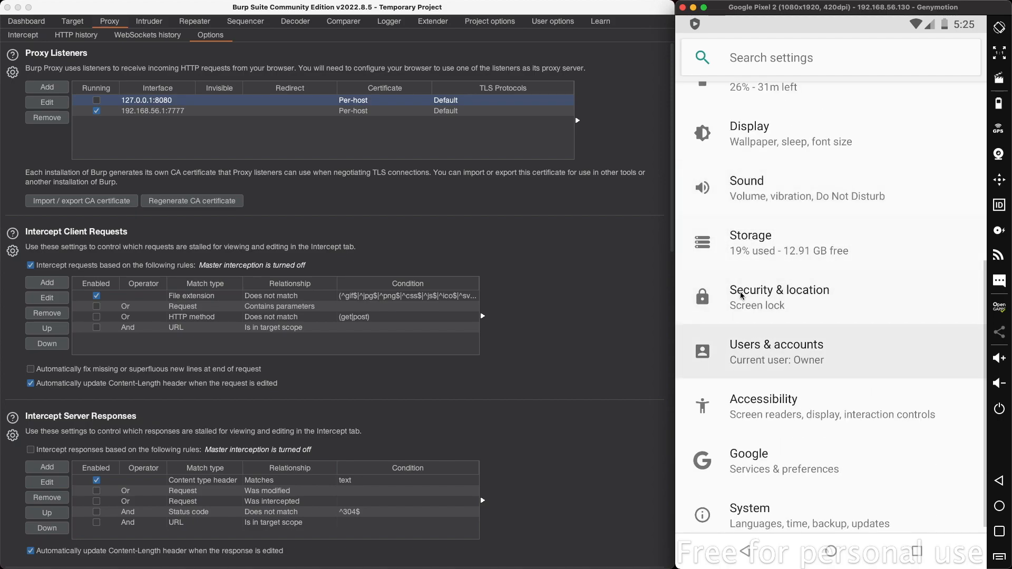
left_click(769, 310)
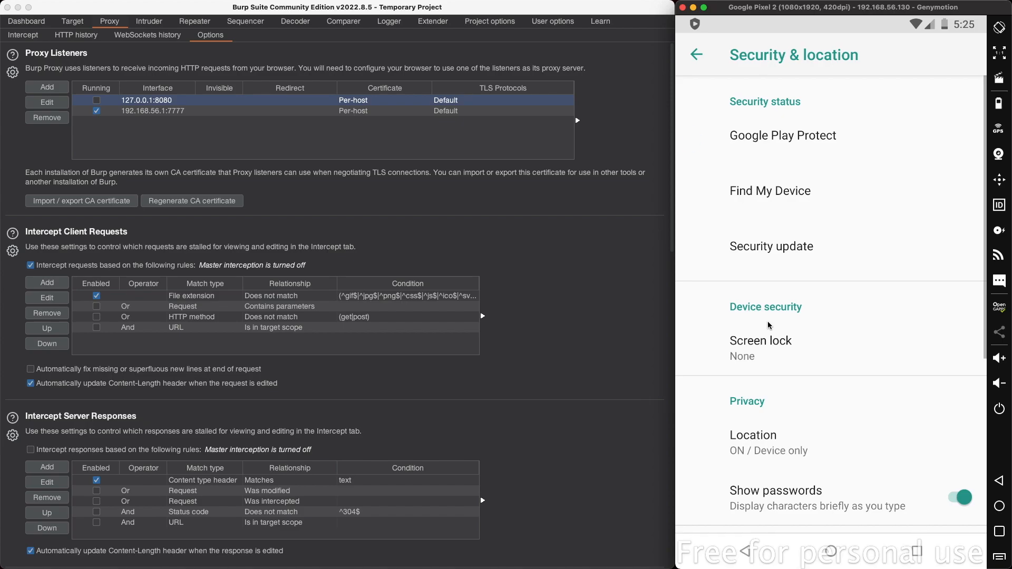
scroll(786, 362, "down", 4)
scroll(749, 371, "down", 2)
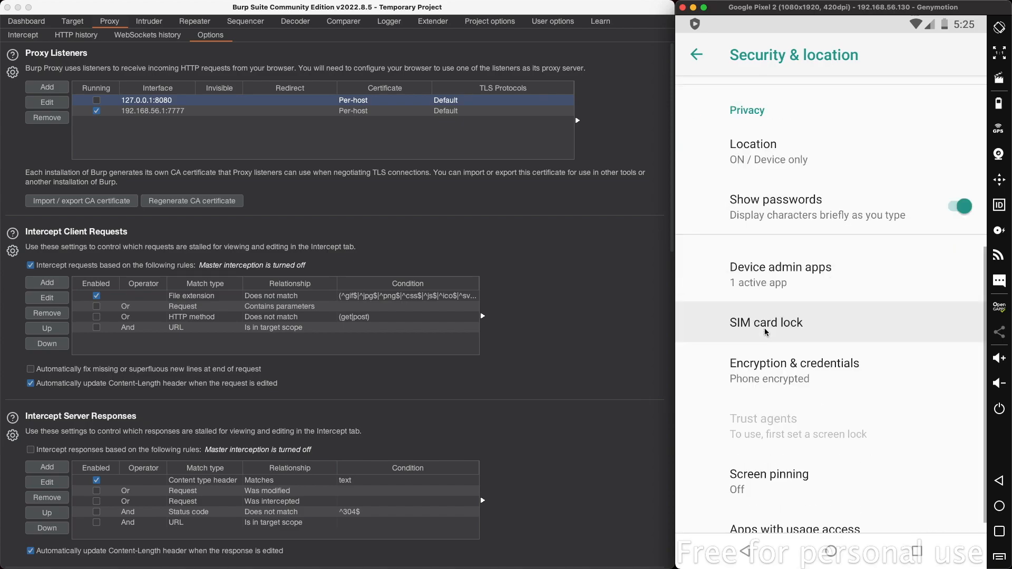
left_click(774, 357)
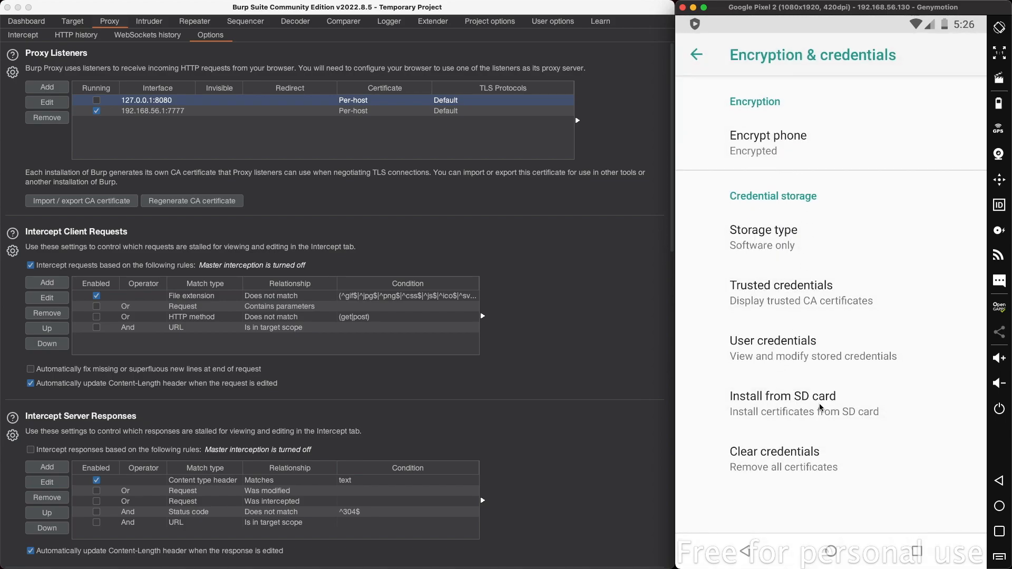
Step: Start installing a certificate from the SD card and choose cacert.cer from the Downloads folder
left_click(779, 407)
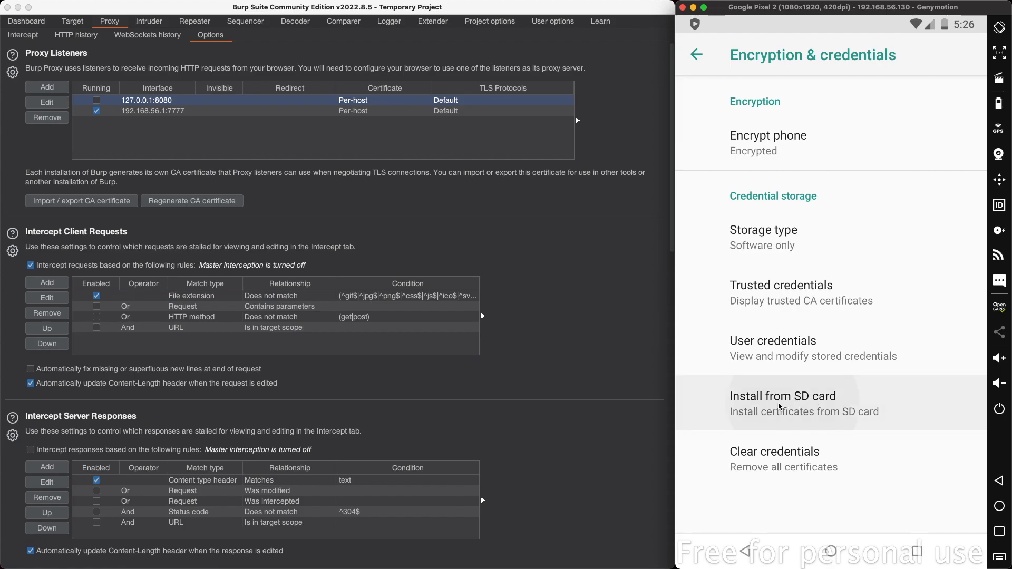
left_click(696, 54)
left_click(754, 156)
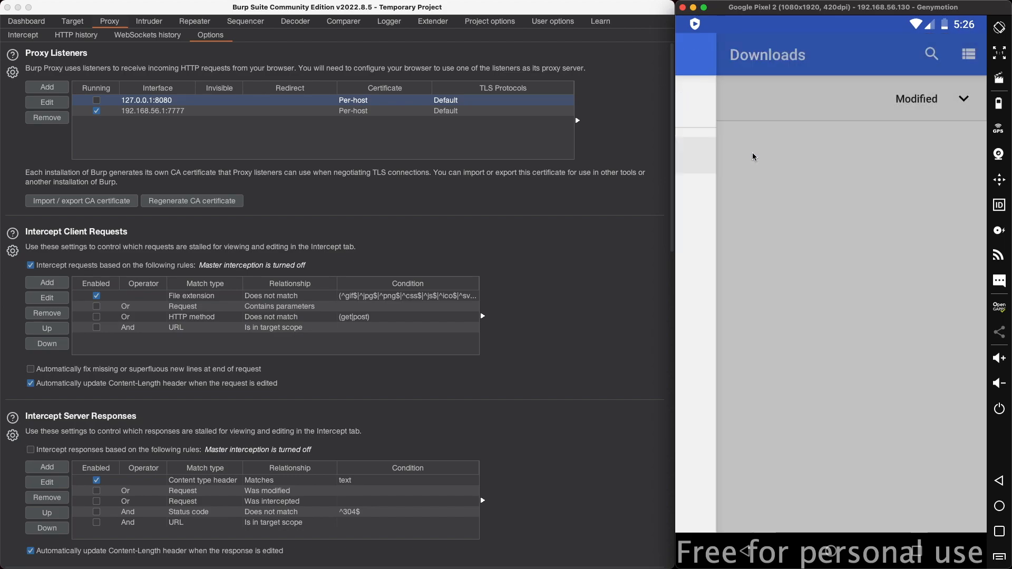
left_click(761, 221)
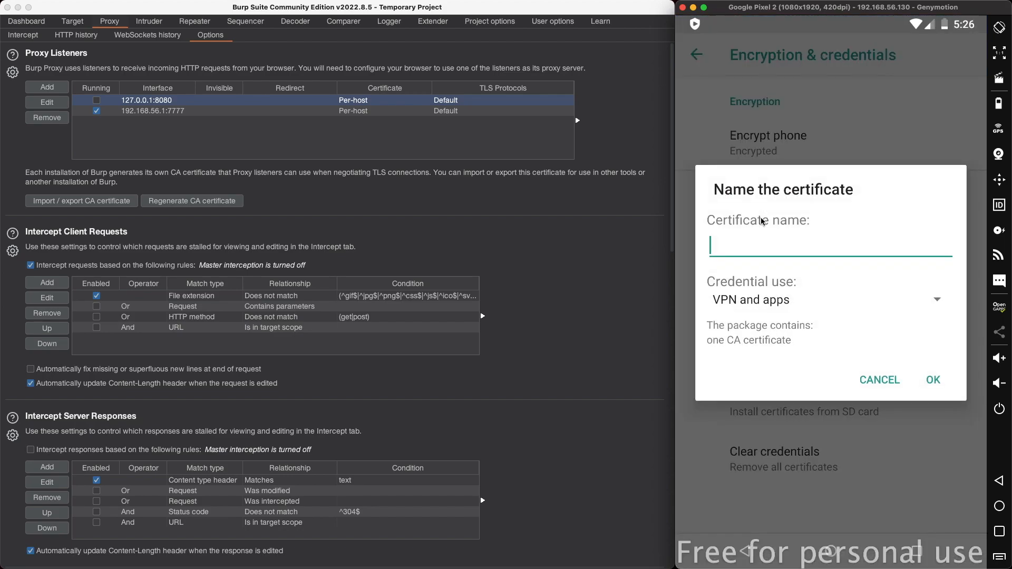
Step: Name the certificate portswigger, keep its credential use as VPN and apps, and confirm
type("portswigge")
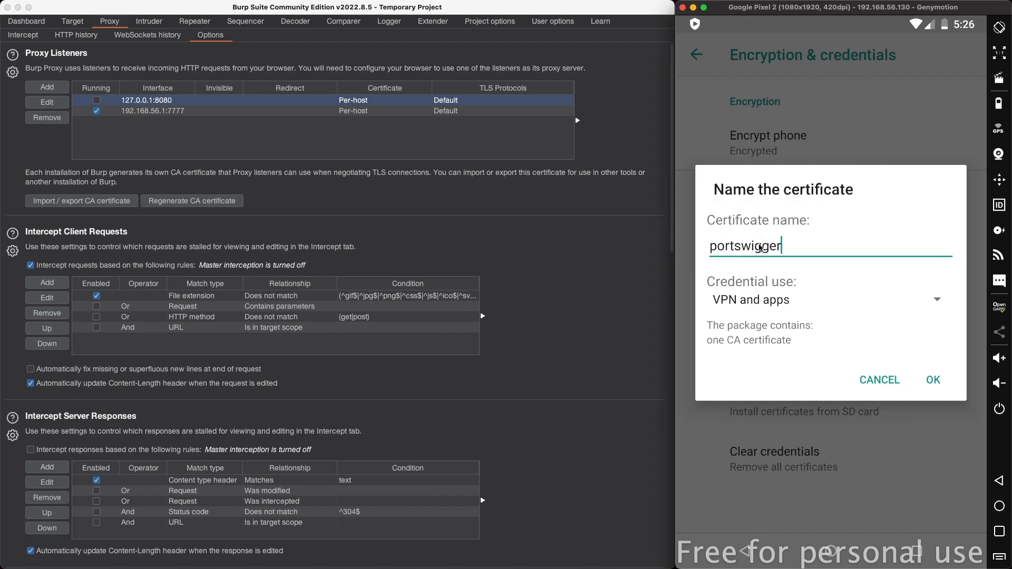
type("r")
left_click(748, 311)
left_click(747, 311)
left_click(933, 380)
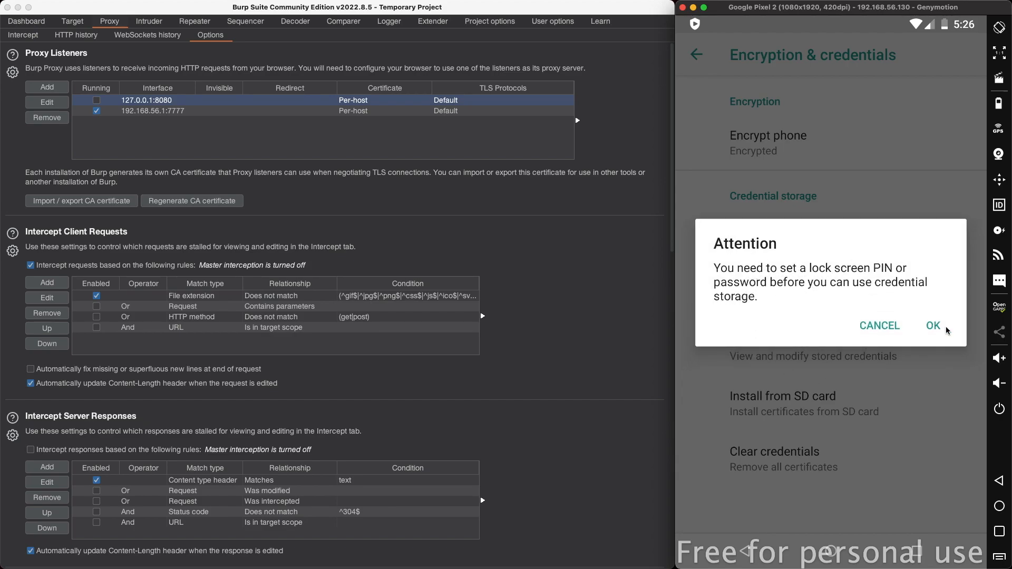
Step: Accept setting a screen lock, choose Pattern, and draw and confirm the unlock pattern
left_click(932, 328)
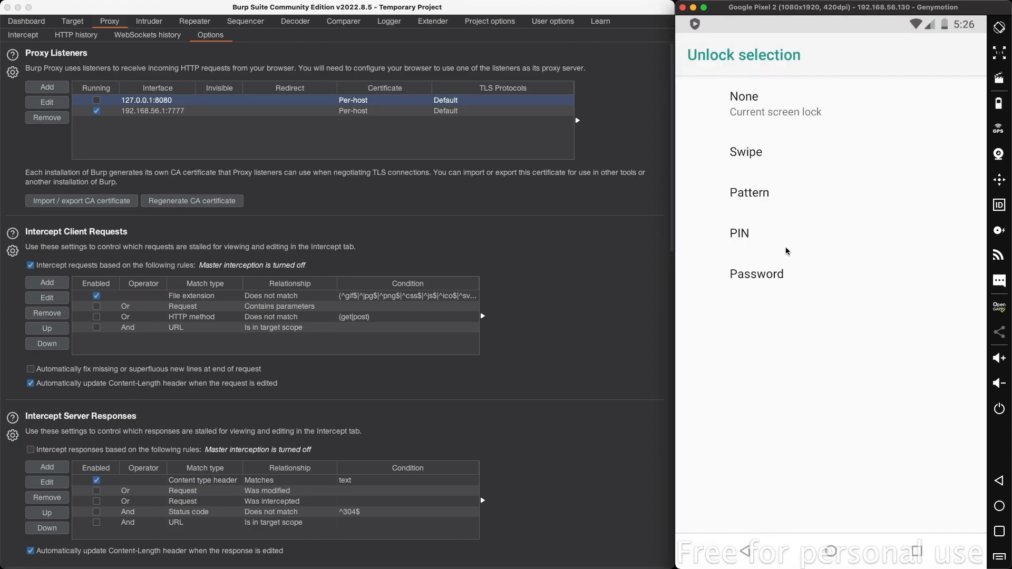
left_click(751, 195)
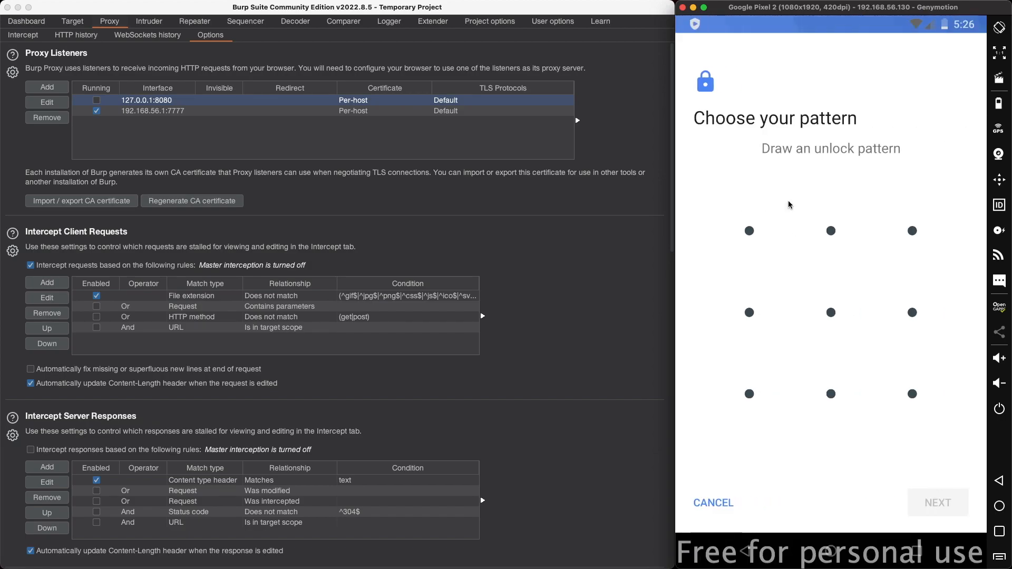
mouse_move(751, 311)
left_mouse_down()
mouse_move(759, 308)
mouse_move(749, 394)
mouse_move(914, 395)
left_mouse_up()
left_click(938, 510)
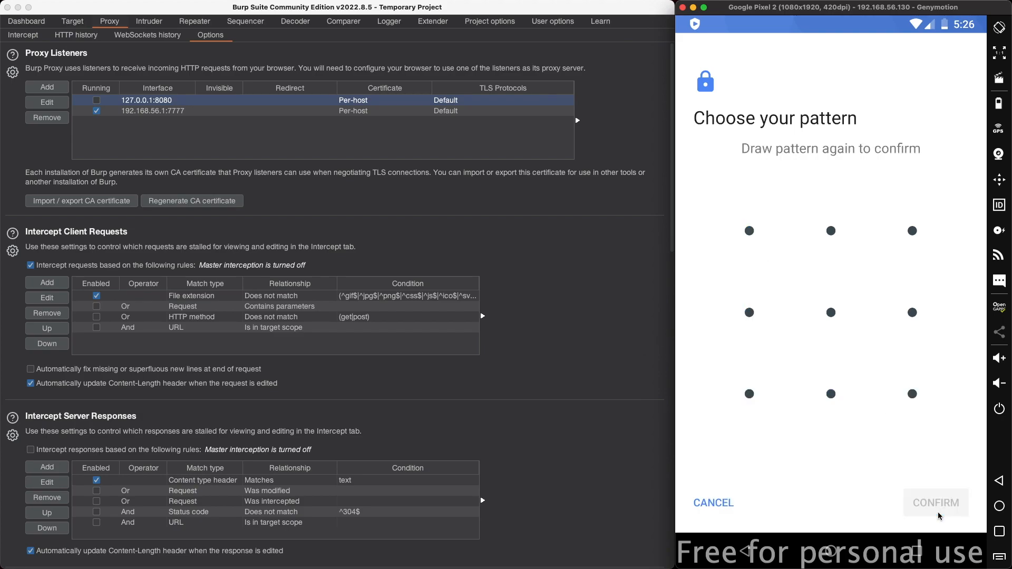
mouse_move(750, 230)
left_mouse_down()
mouse_move(757, 385)
mouse_move(914, 395)
left_mouse_up()
left_click(938, 508)
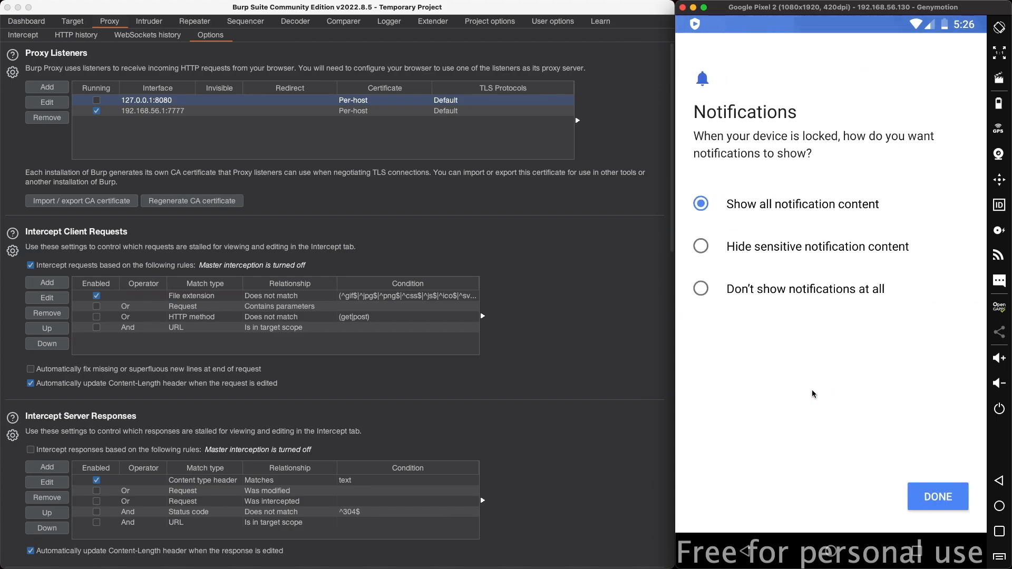
Step: Finish the screen lock setup with all notification content shown, and return to the Android home screen
left_click(938, 497)
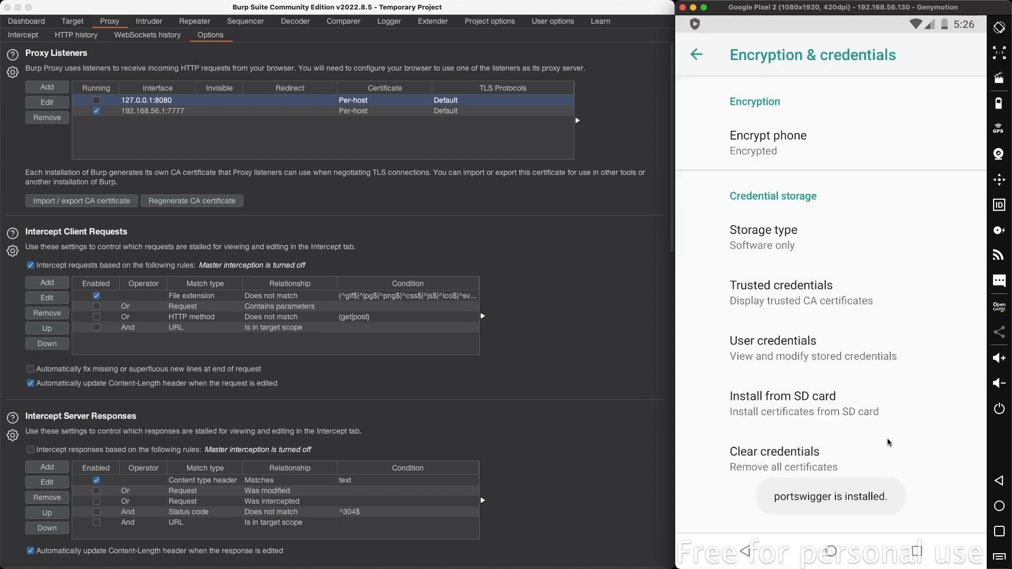
left_click(697, 57)
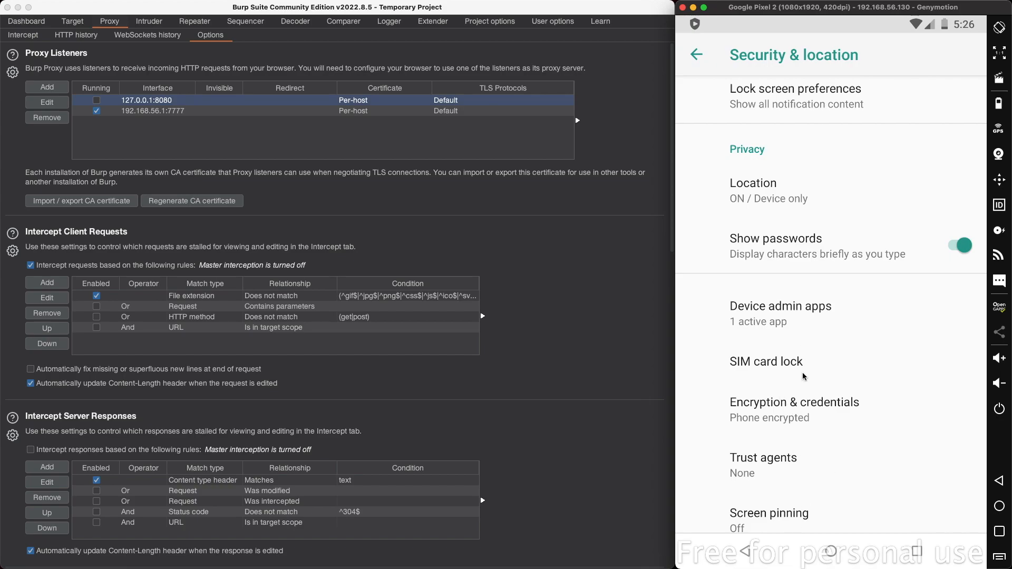
left_click(831, 551)
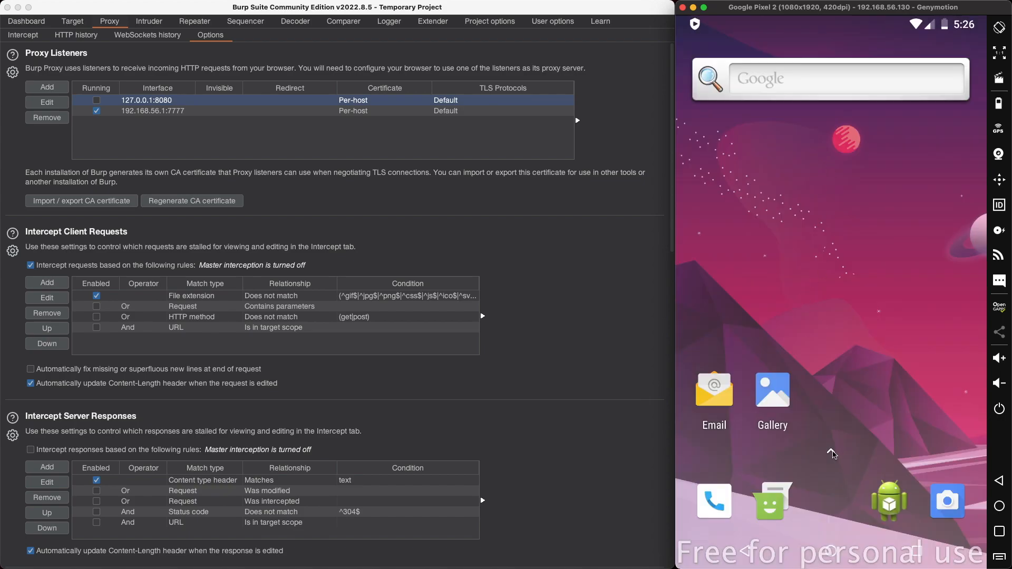
Step: Open the Via browser in the emulator and load google.com in place of the burp/cert address
left_click(832, 454)
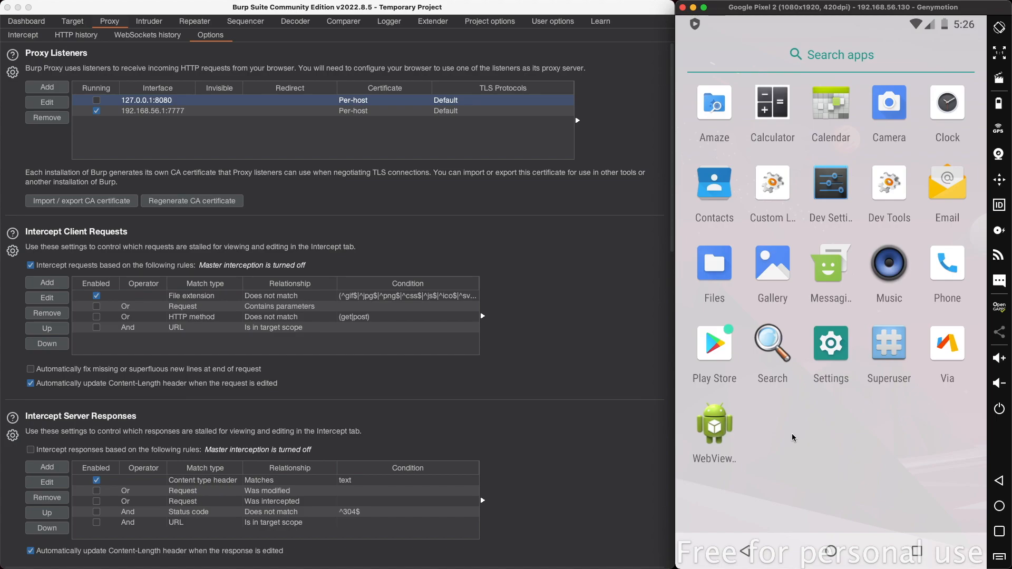
left_click(954, 345)
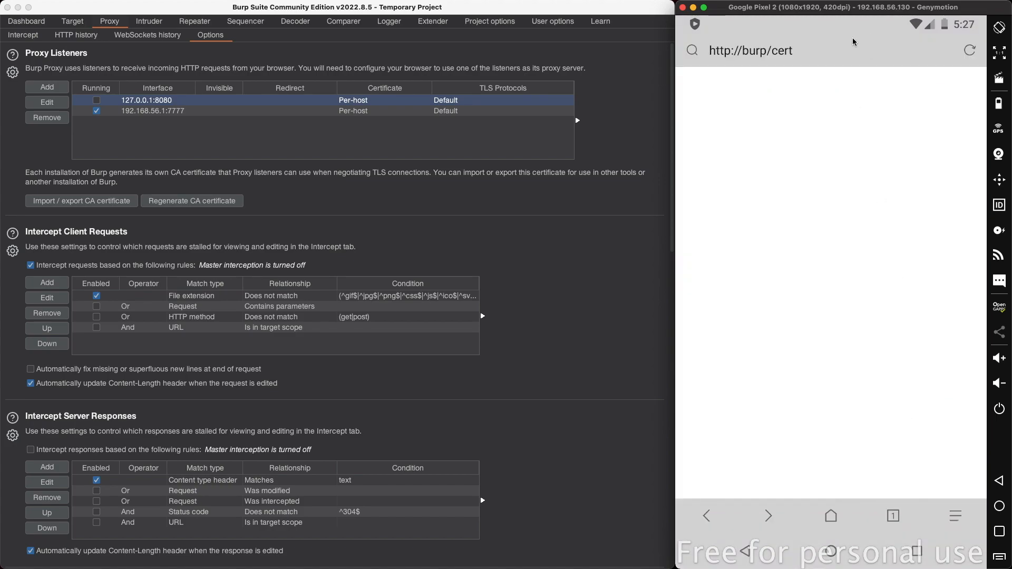
left_click(789, 51)
left_click(790, 52)
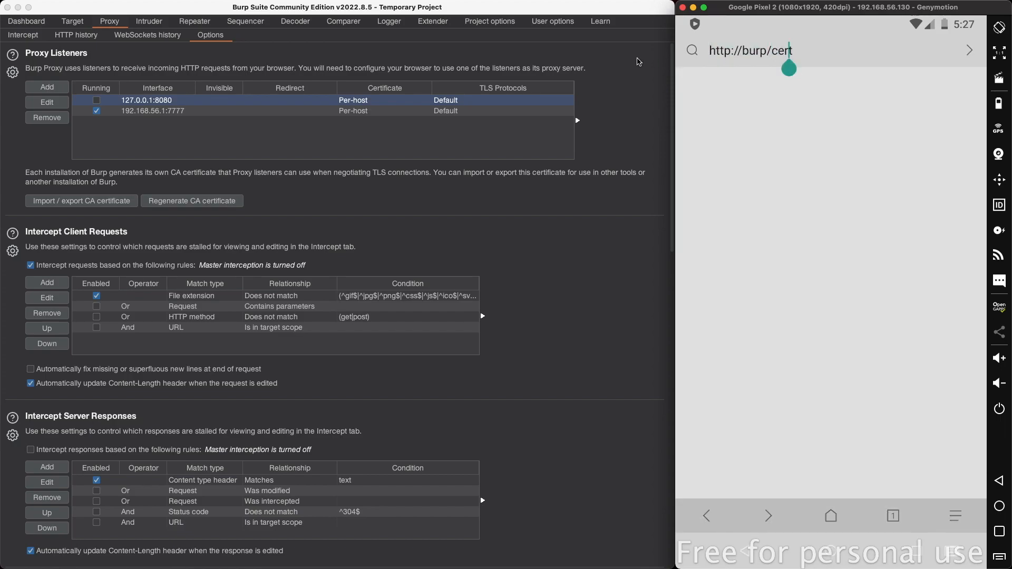
double_click(801, 51)
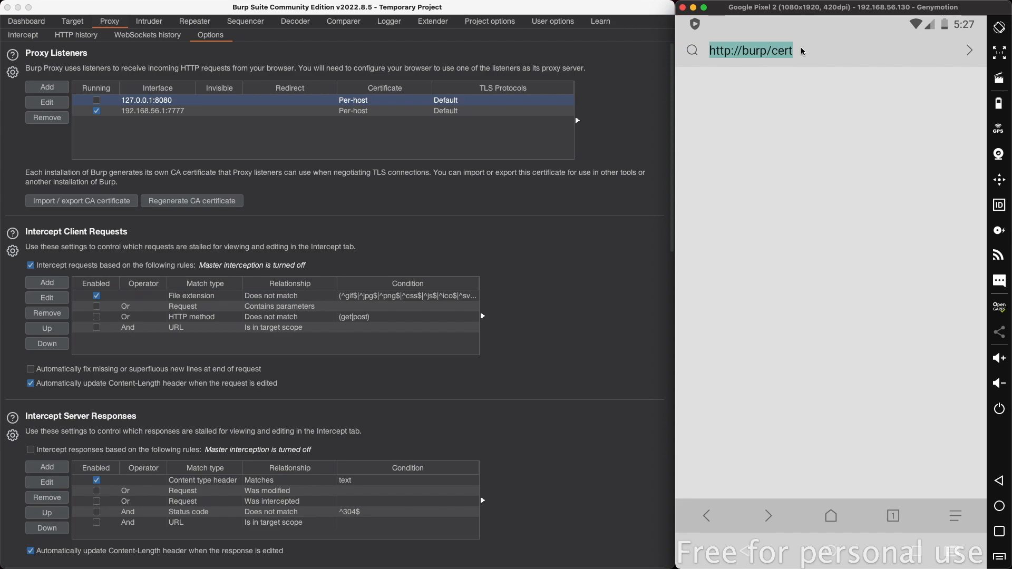
type("google.com")
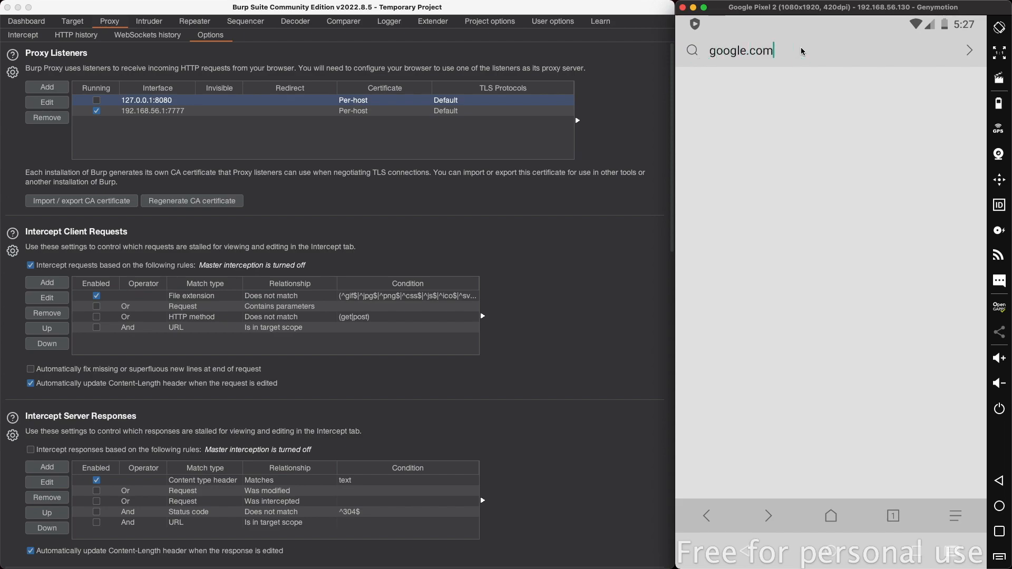
key("Return")
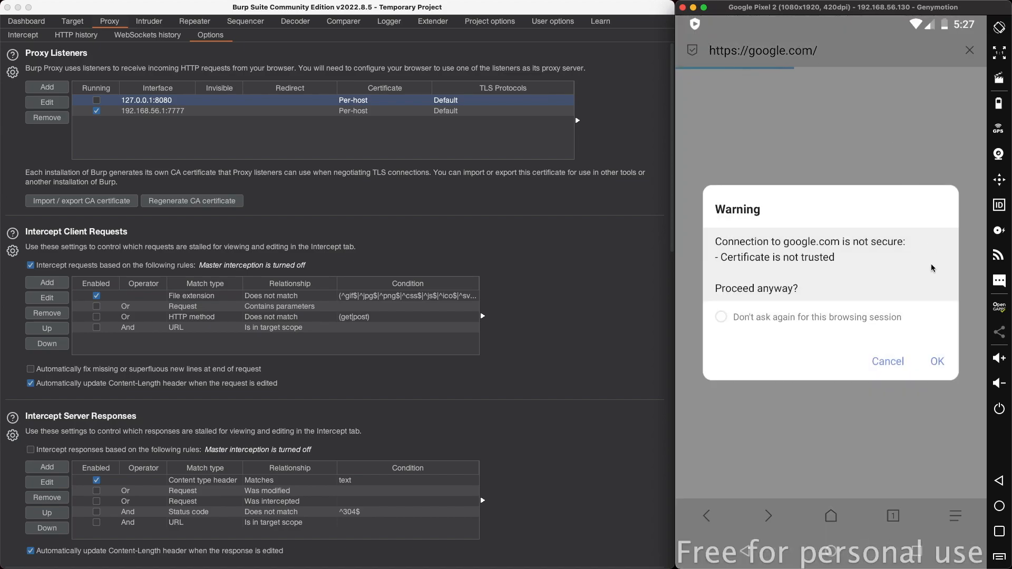
left_click(722, 317)
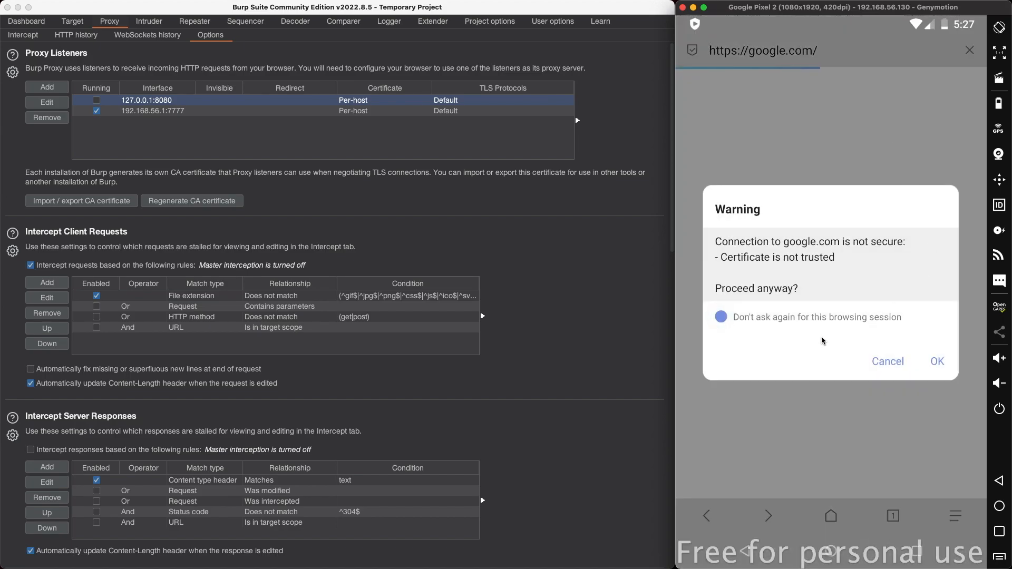
left_click(934, 362)
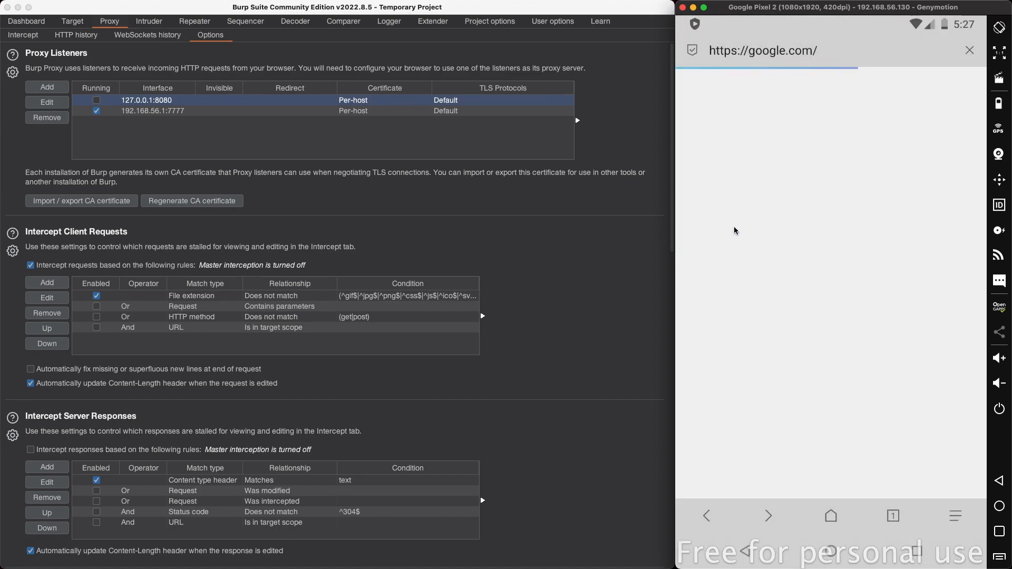
left_click(721, 317)
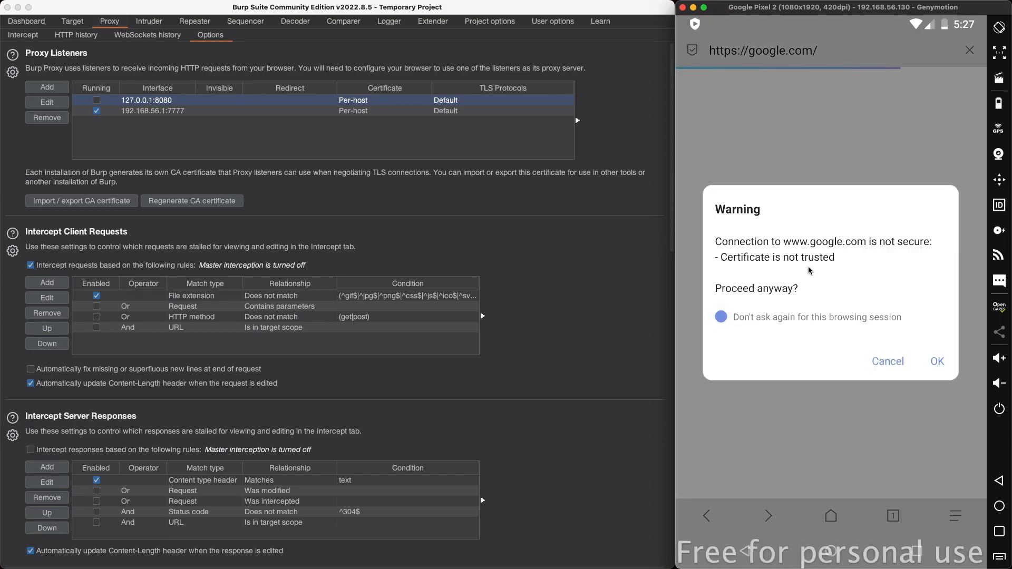
left_click(938, 363)
left_click(938, 363)
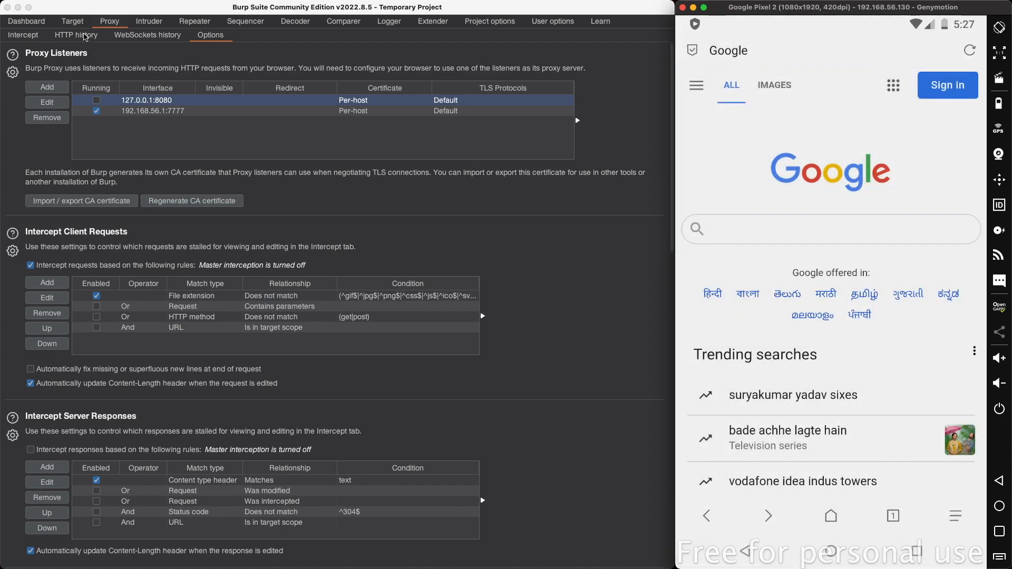
Step: Examine the captured Google traffic in Burp's HTTP history, event log and site map, ending on the proxy's Intercept view
left_click(82, 35)
scroll(82, 154, "down", 6)
scroll(82, 154, "up", 6)
scroll(82, 155, "down", 5)
scroll(82, 155, "up", 6)
scroll(83, 155, "down", 5)
scroll(82, 155, "up", 5)
left_click(25, 23)
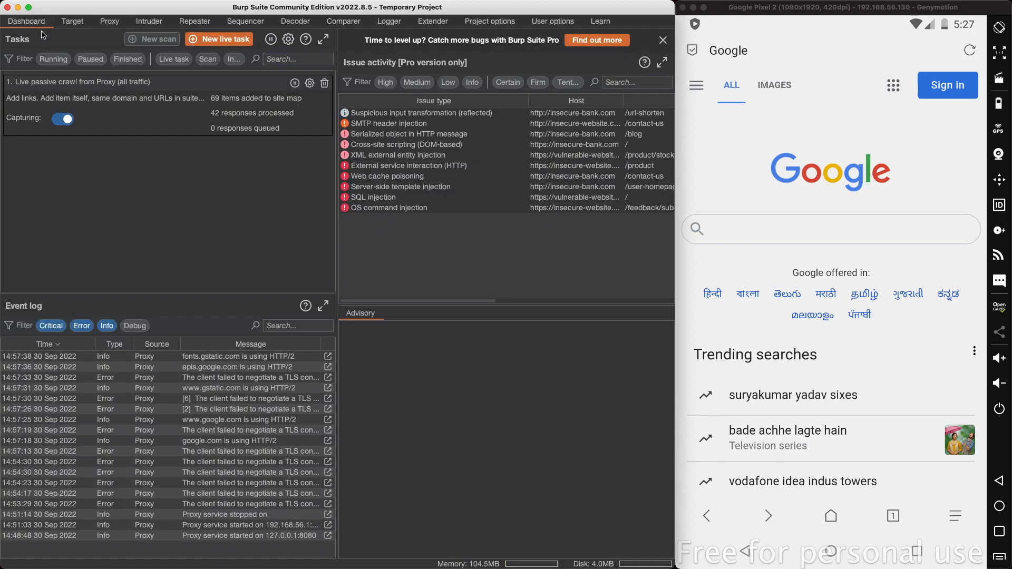
left_click(60, 24)
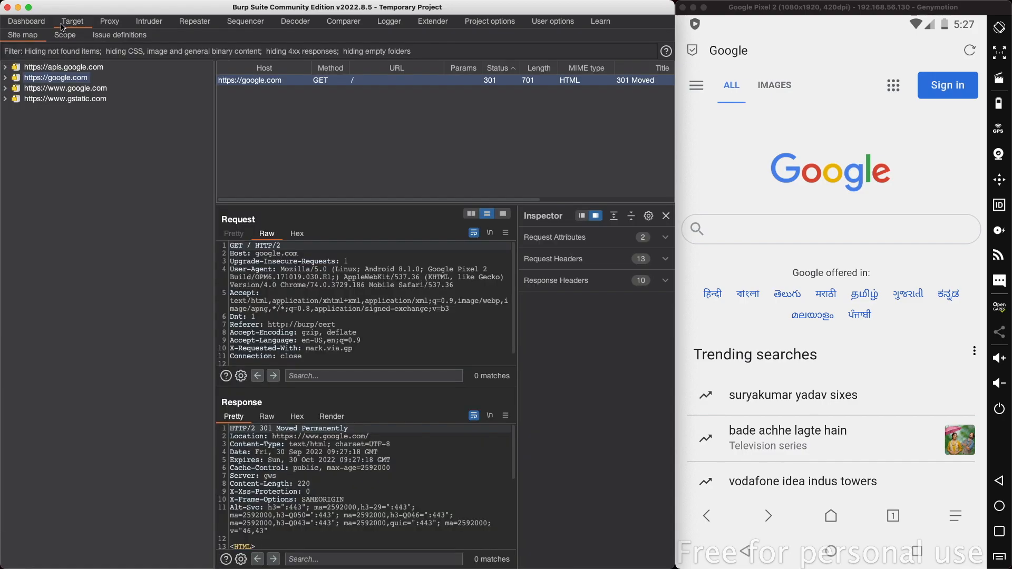
left_click(116, 22)
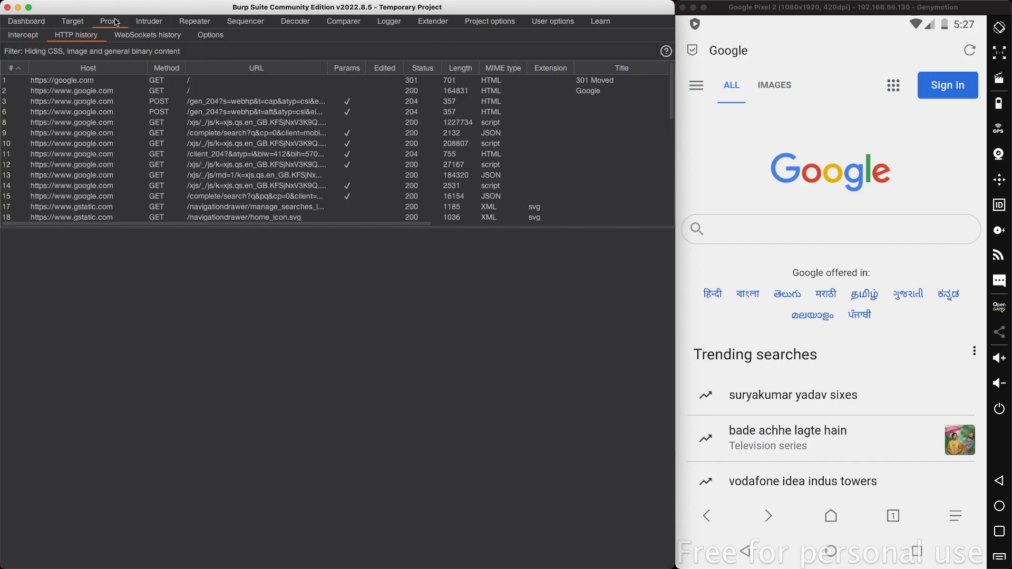
left_click(27, 37)
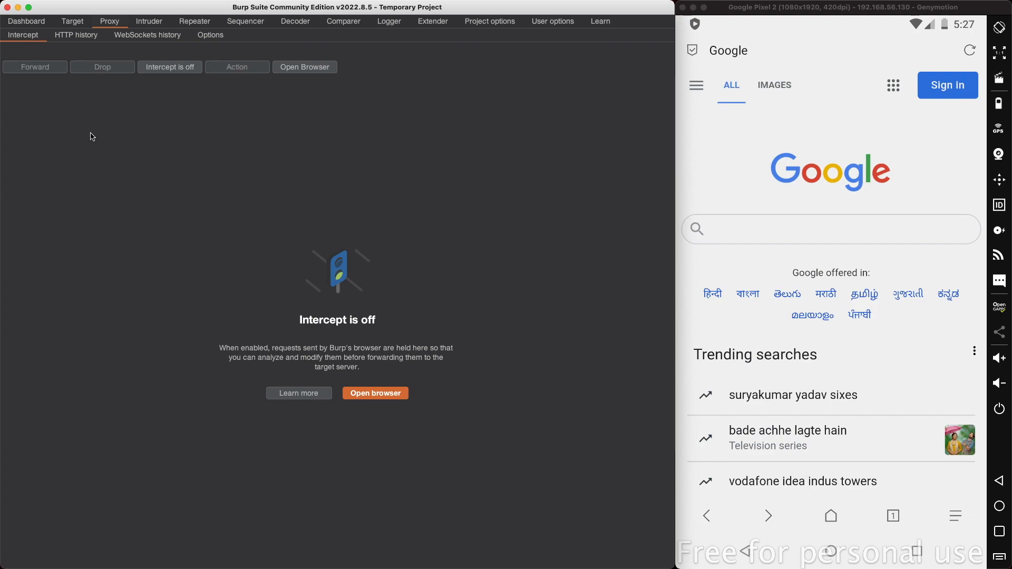
Step: Reopen Via in the emulator and go back from the Instagram page to the Google results for instagram
left_click(795, 233)
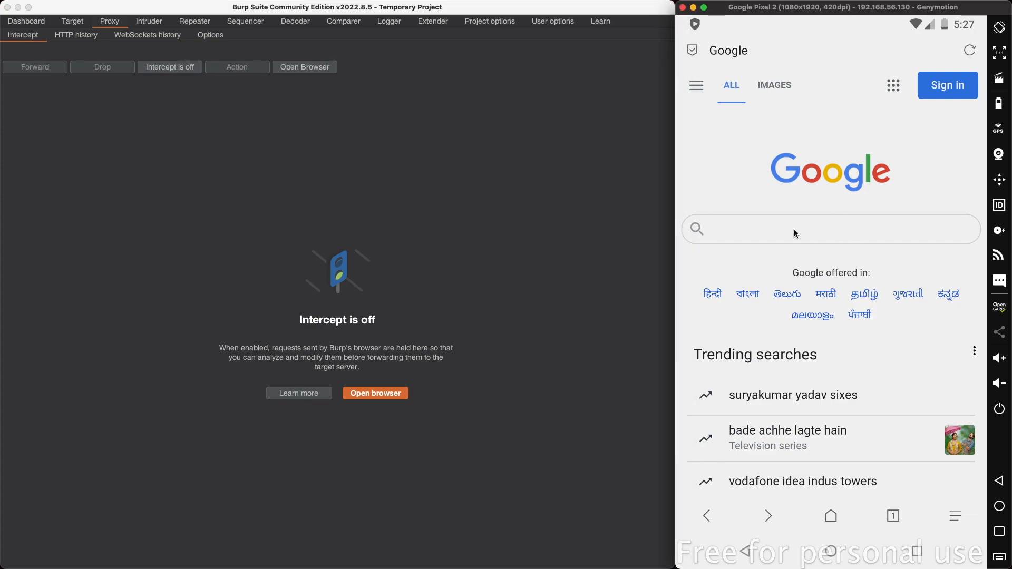
left_click(758, 227)
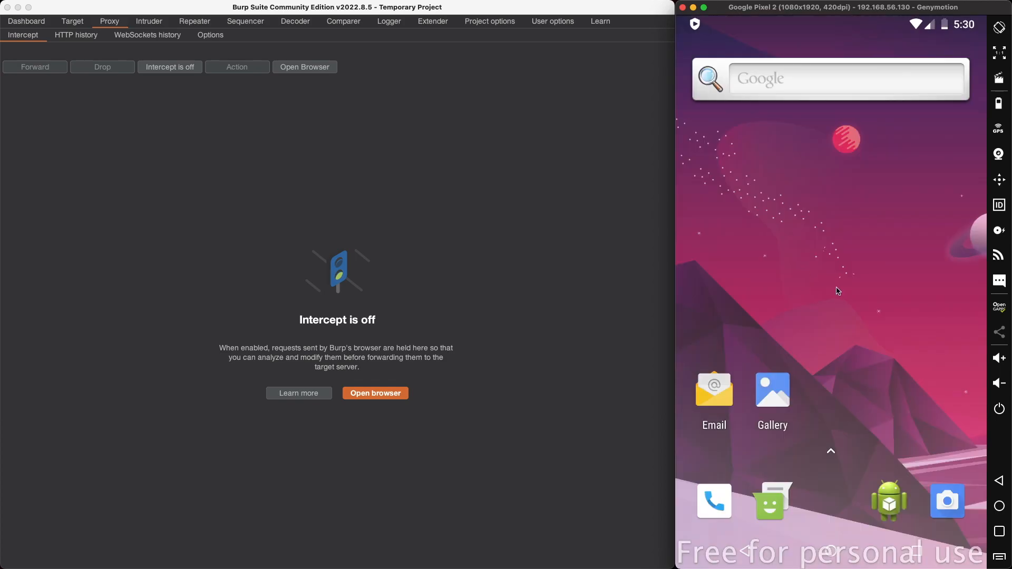
left_click(832, 452)
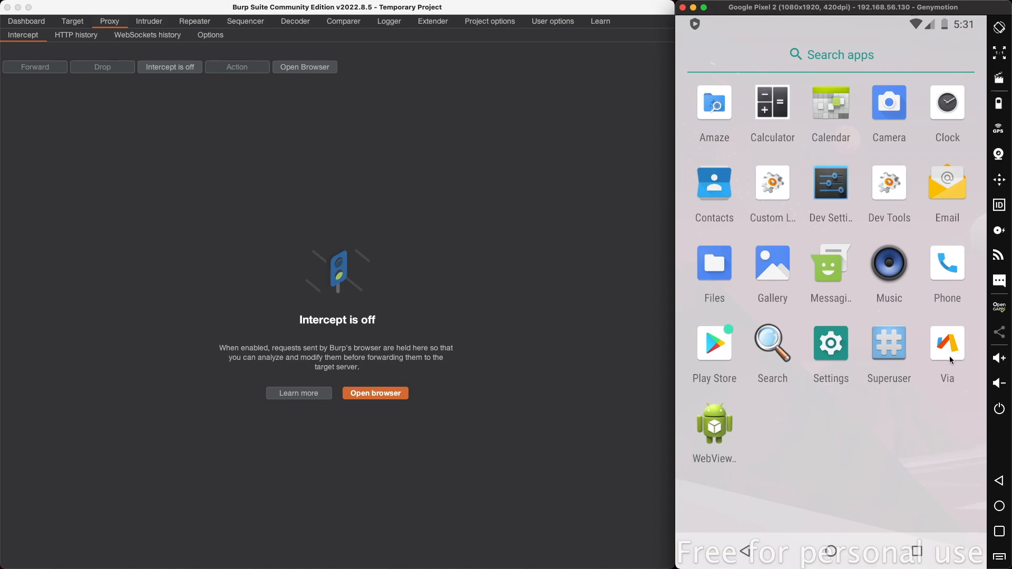
left_click(943, 352)
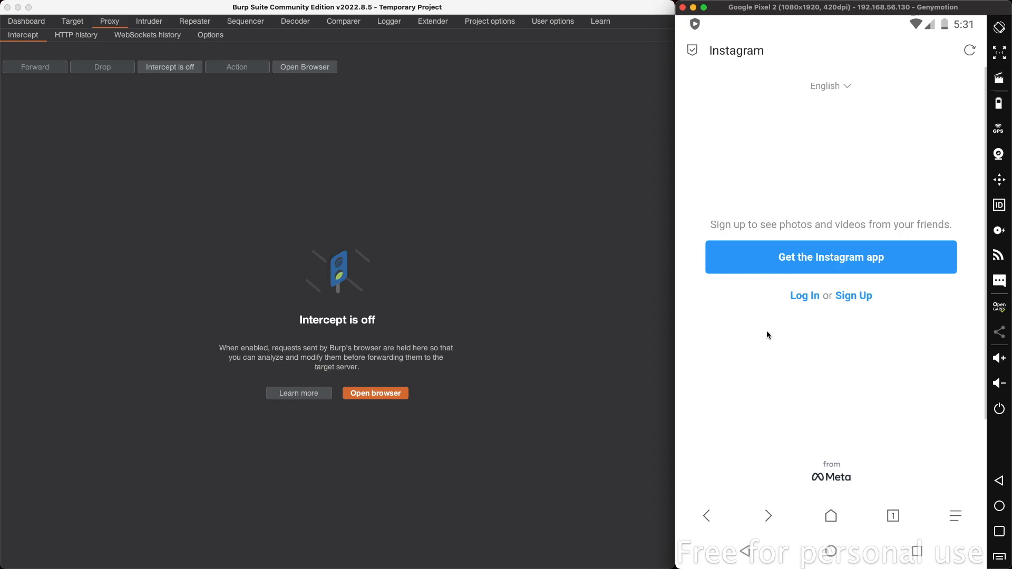
left_click(707, 518)
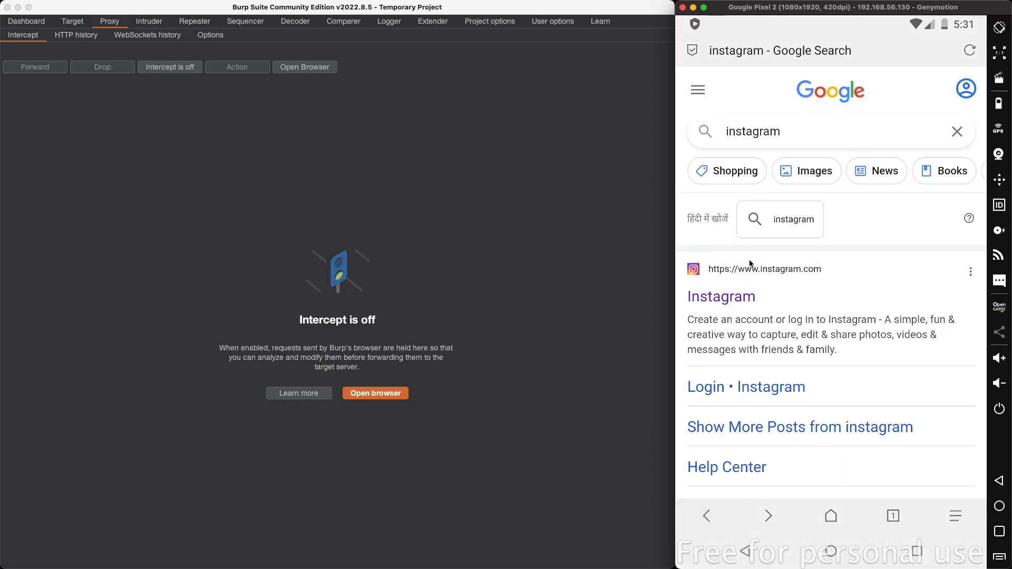
left_click(169, 68)
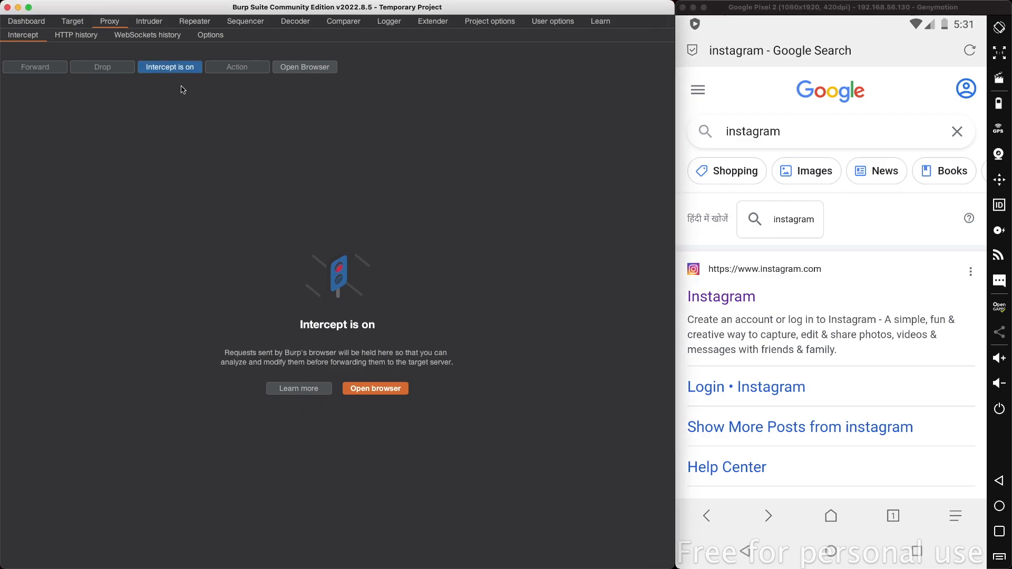
left_click(759, 284)
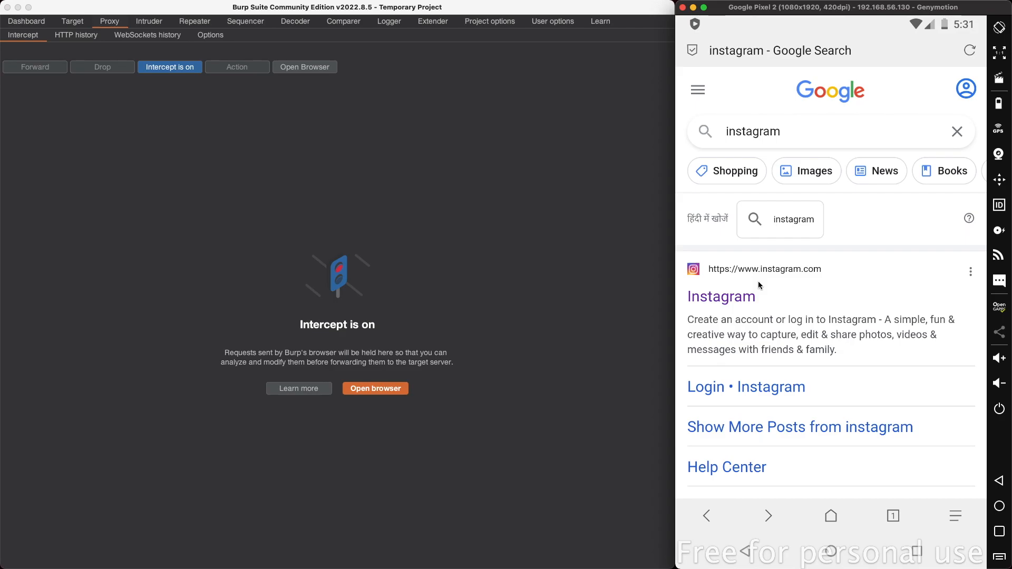
left_click(756, 283)
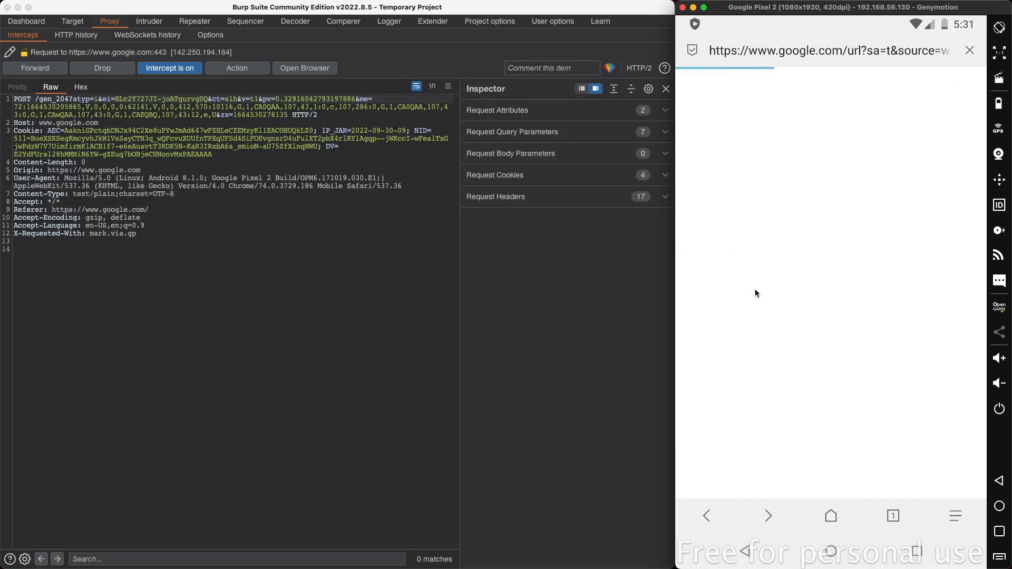
Step: Forward the intercepted Google, Instagram and Facebook requests one by one until the Instagram page loads, and return to the emulator
left_click(48, 69)
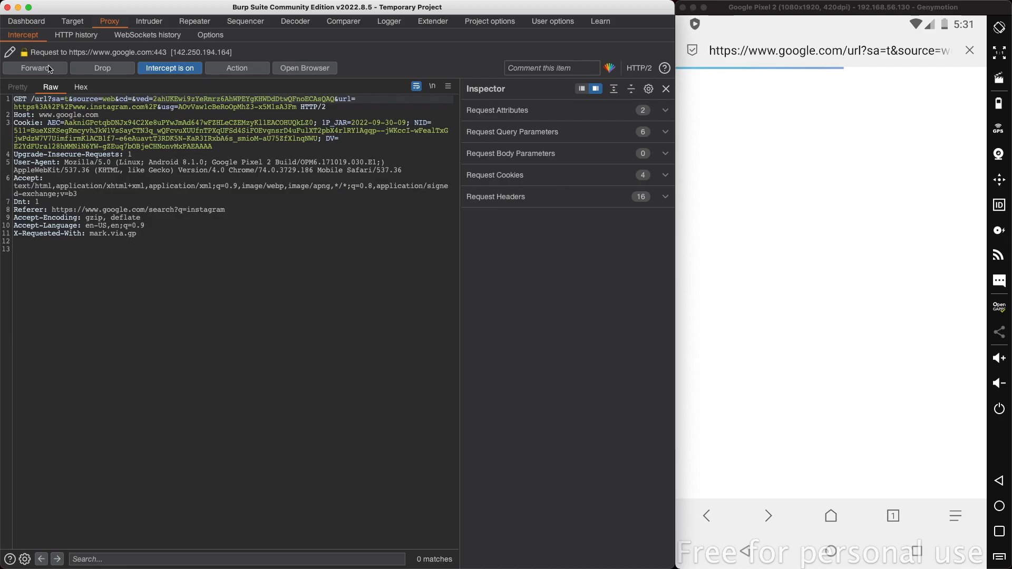
left_click(40, 69)
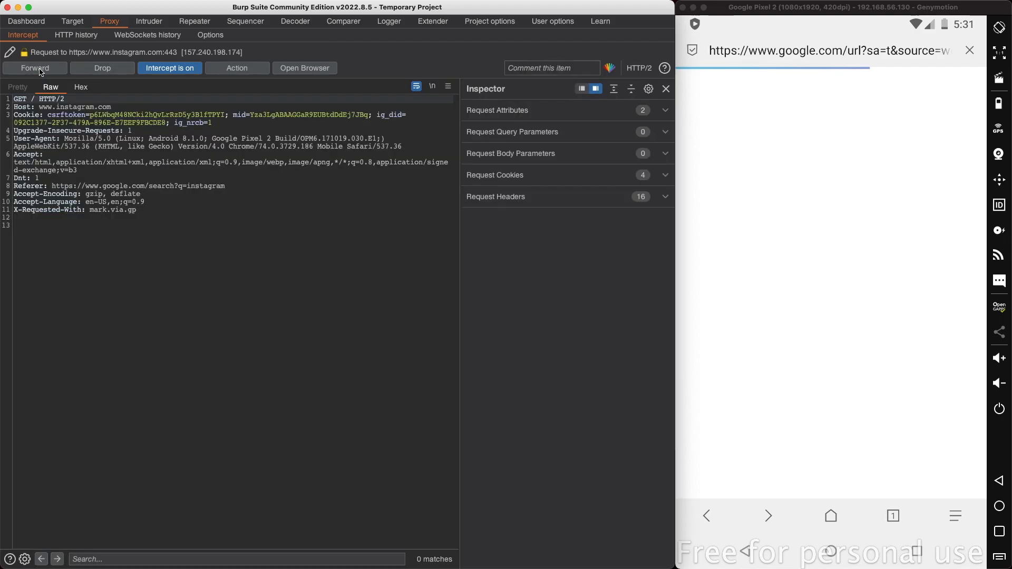
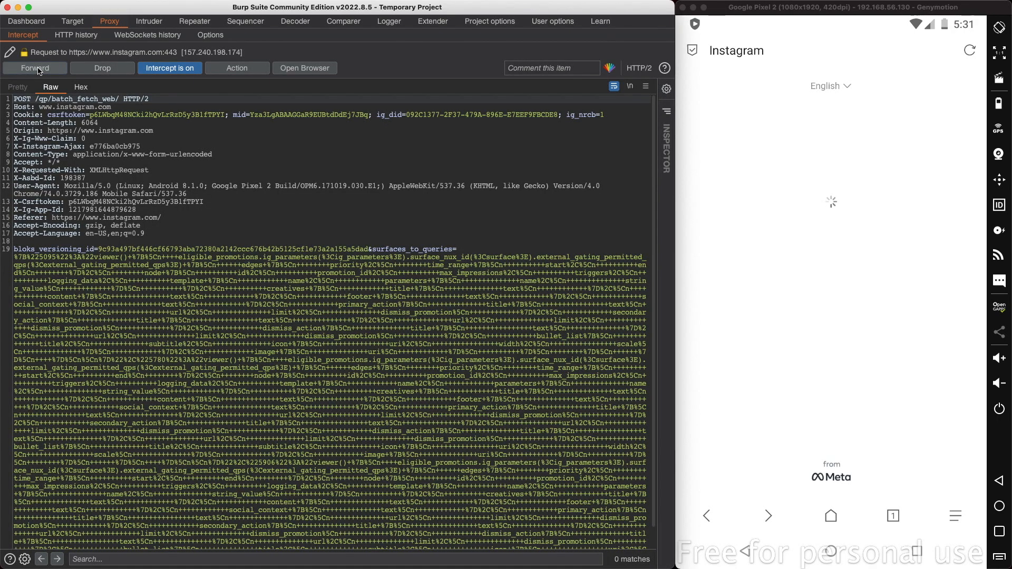
left_click(38, 68)
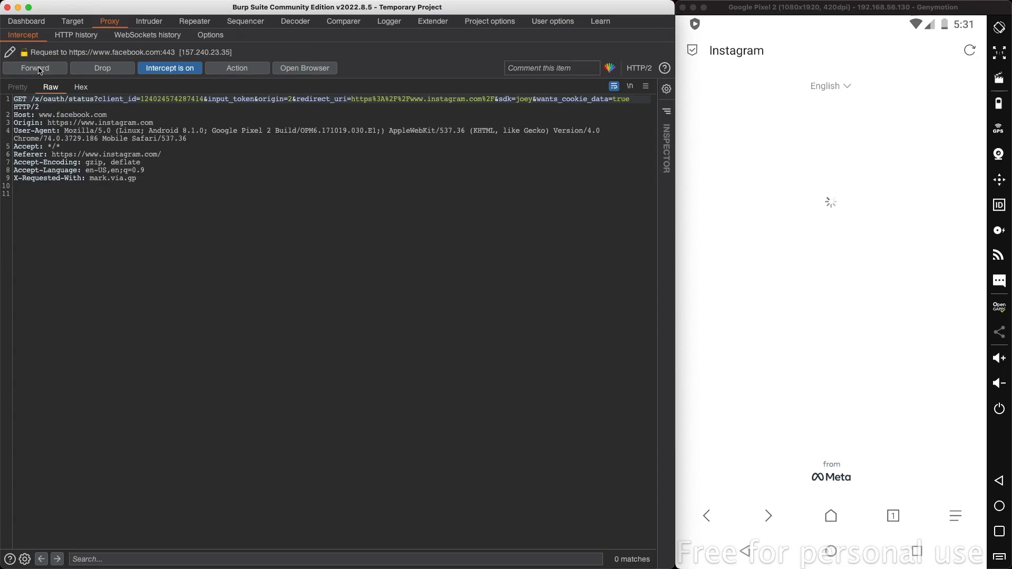
left_click(39, 68)
left_click(39, 68)
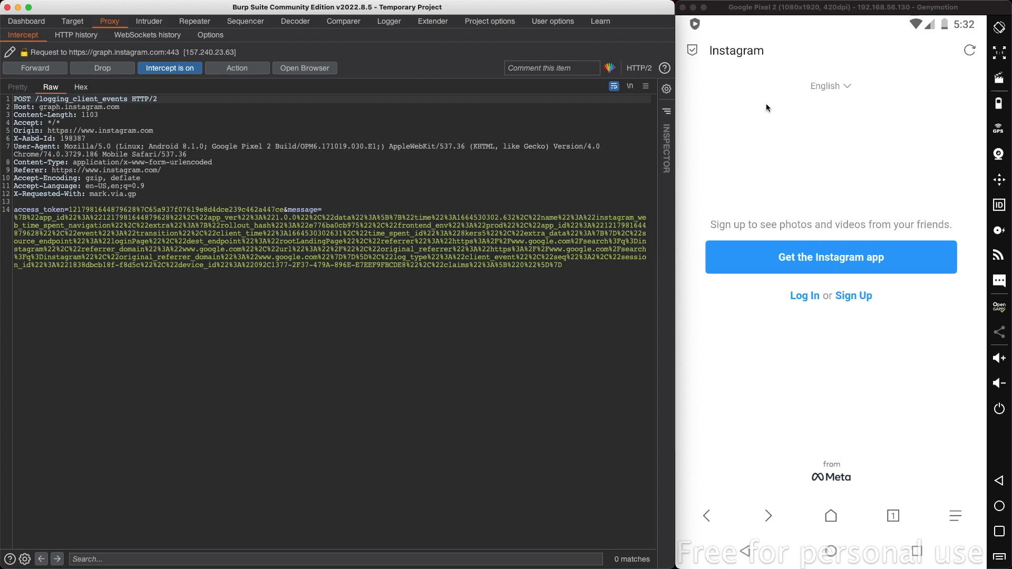
left_click(794, 8)
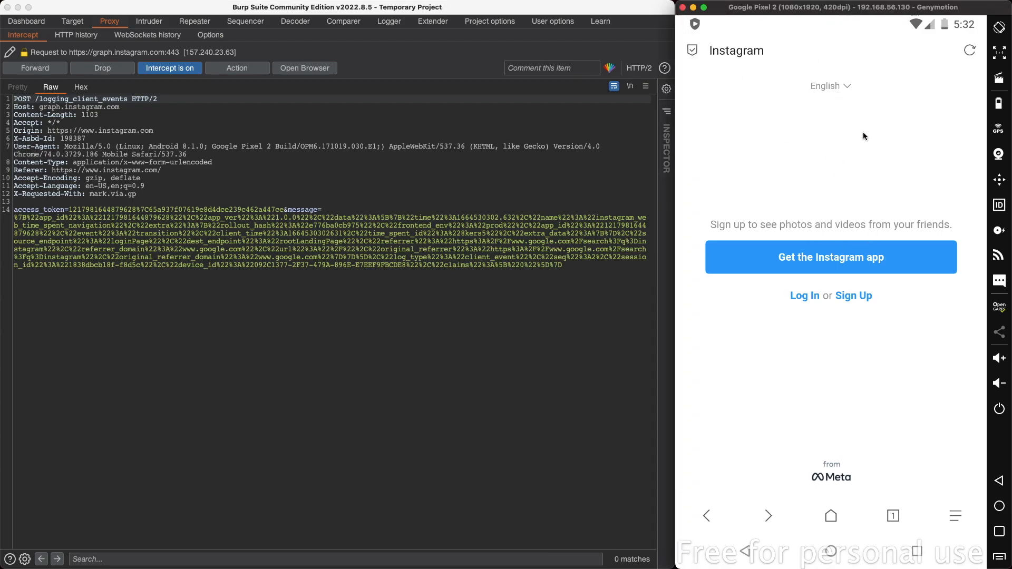